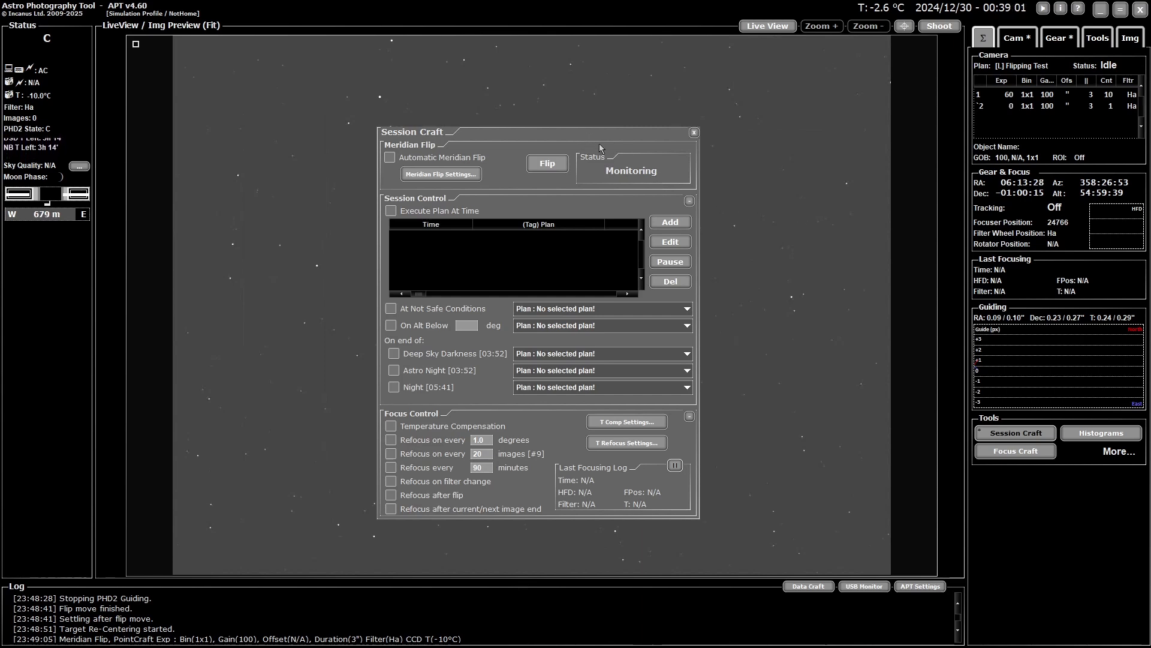
Collapse the Focus Control and Session Control sections of Session Craft and reposition its window over the image preview
left_click_drag(499, 135, 507, 118)
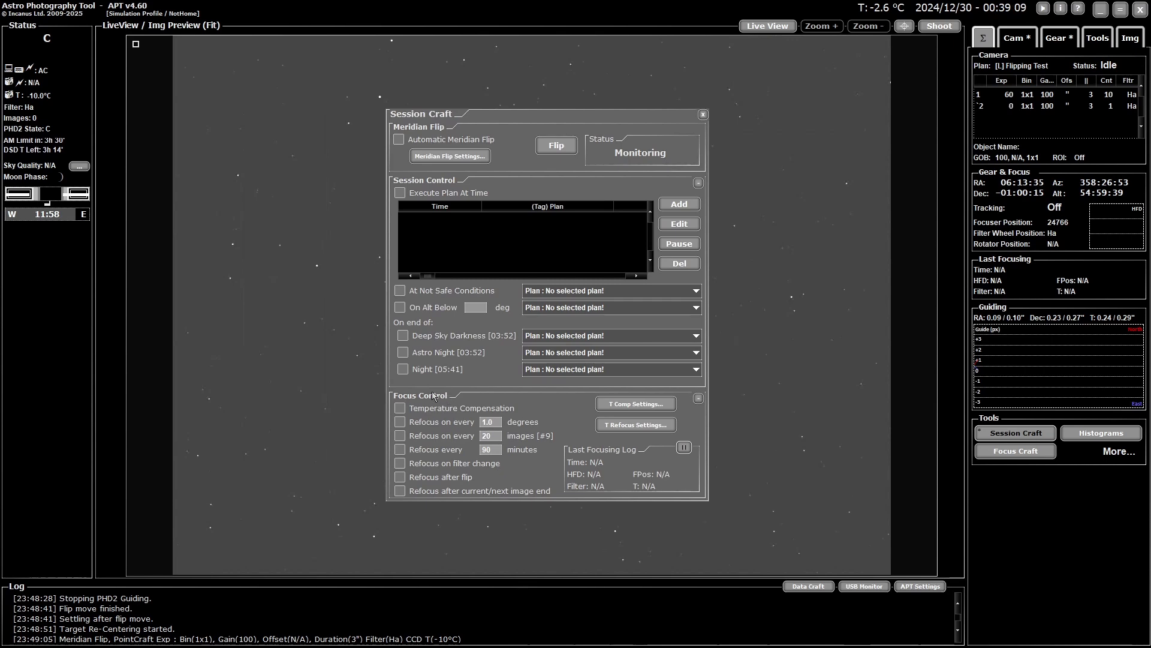
left_click(698, 400)
left_click(698, 183)
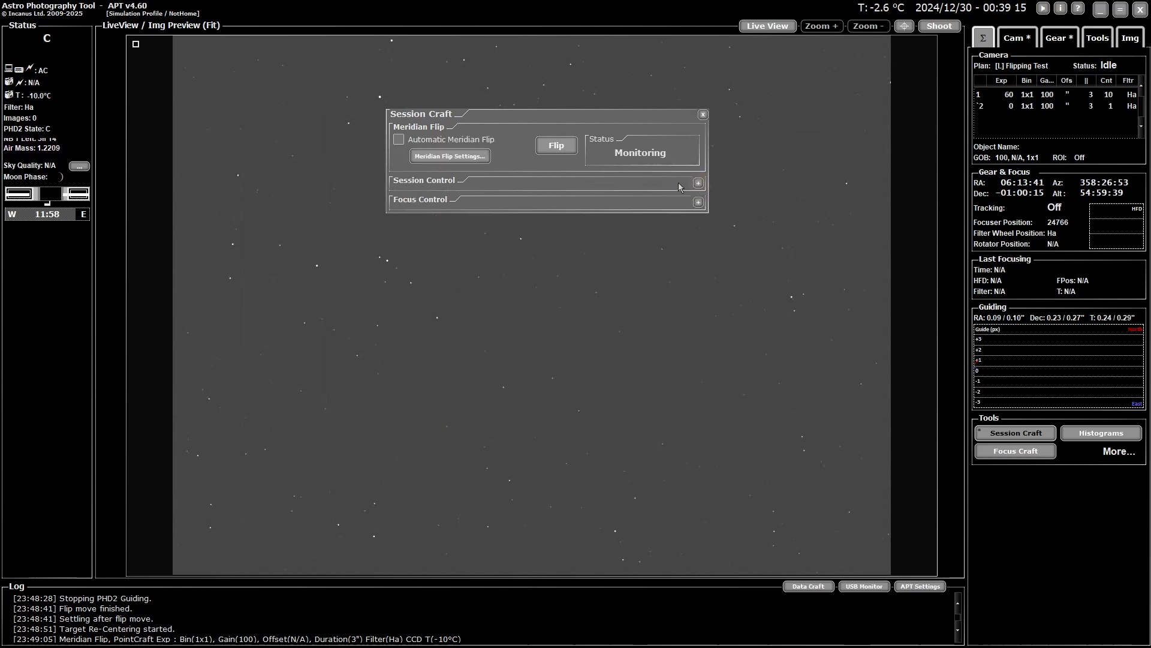
left_click_drag(544, 125, 537, 235)
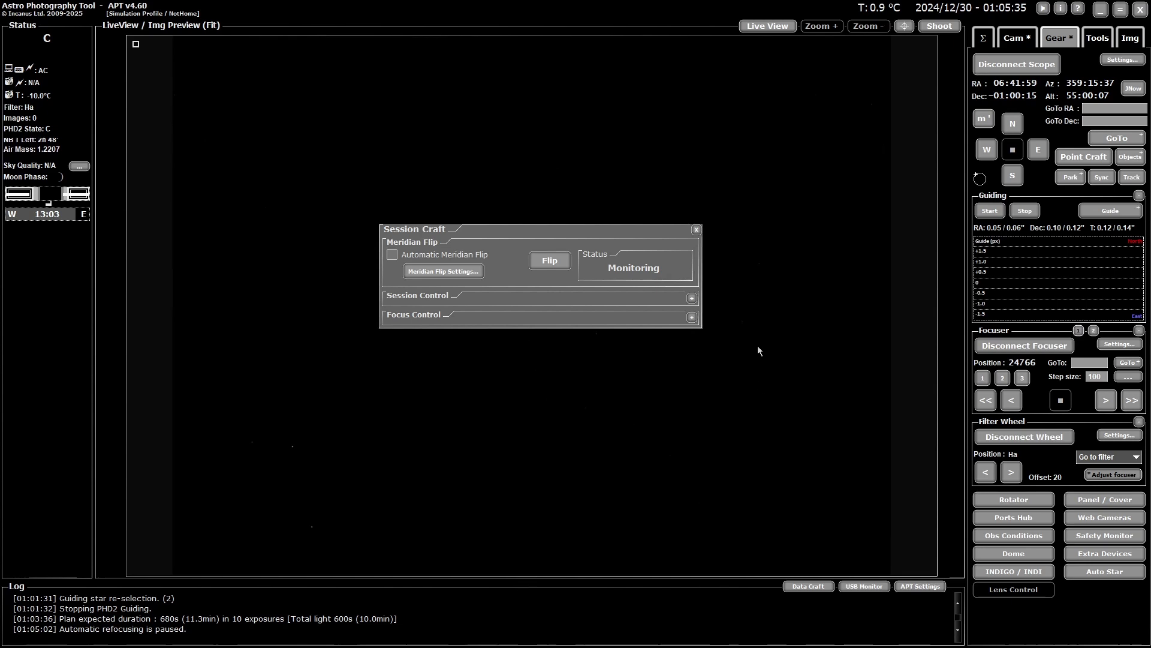
Request a manual meridian flip in Session Craft and decline the confirmation
mouse_move(527, 224)
left_mouse_down()
mouse_move(566, 290)
mouse_move(528, 220)
left_mouse_up()
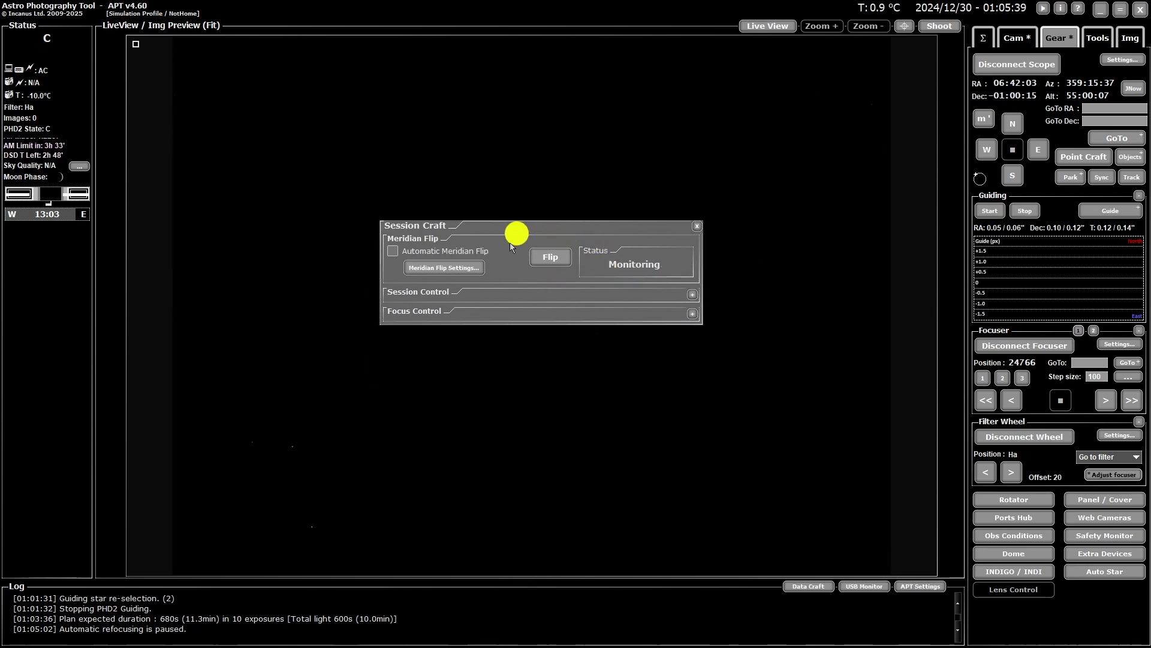
left_click(549, 258)
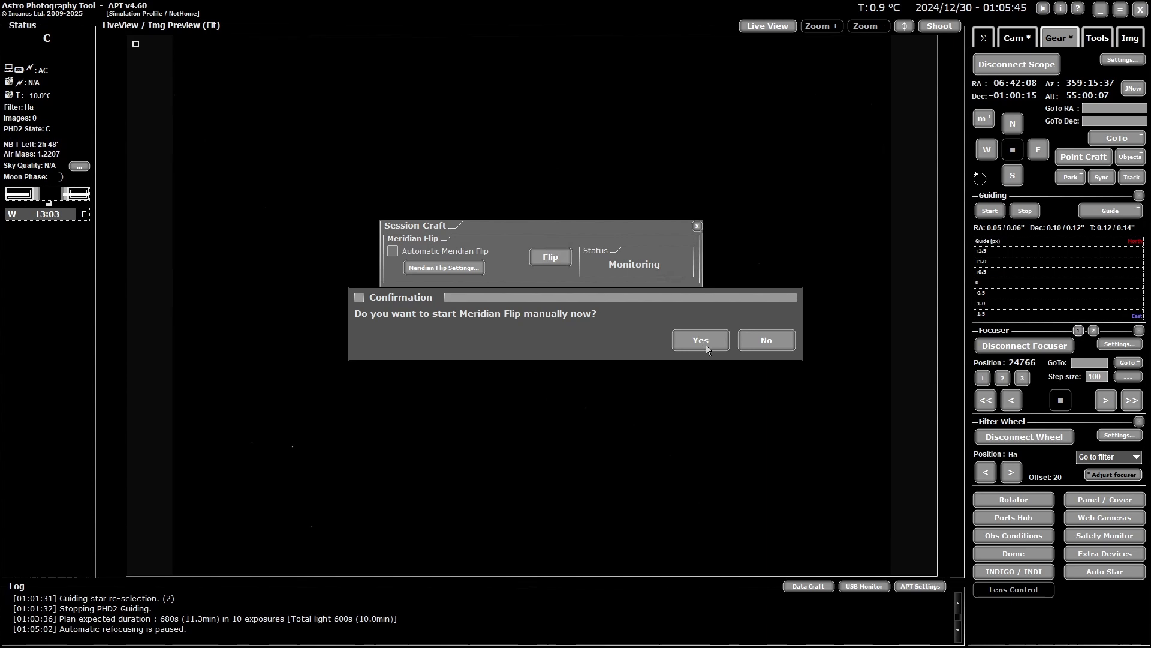
left_click(761, 344)
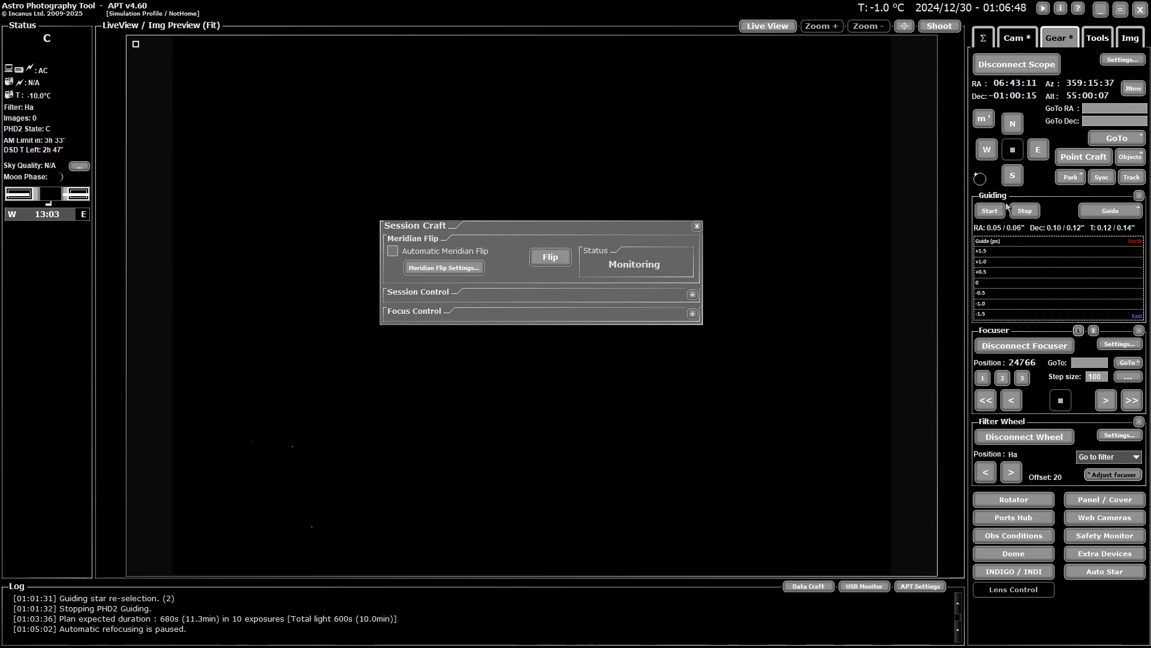
Start the Flipping Test imaging plan with mount tracking and PHD2 guiding turned on
left_click(1131, 176)
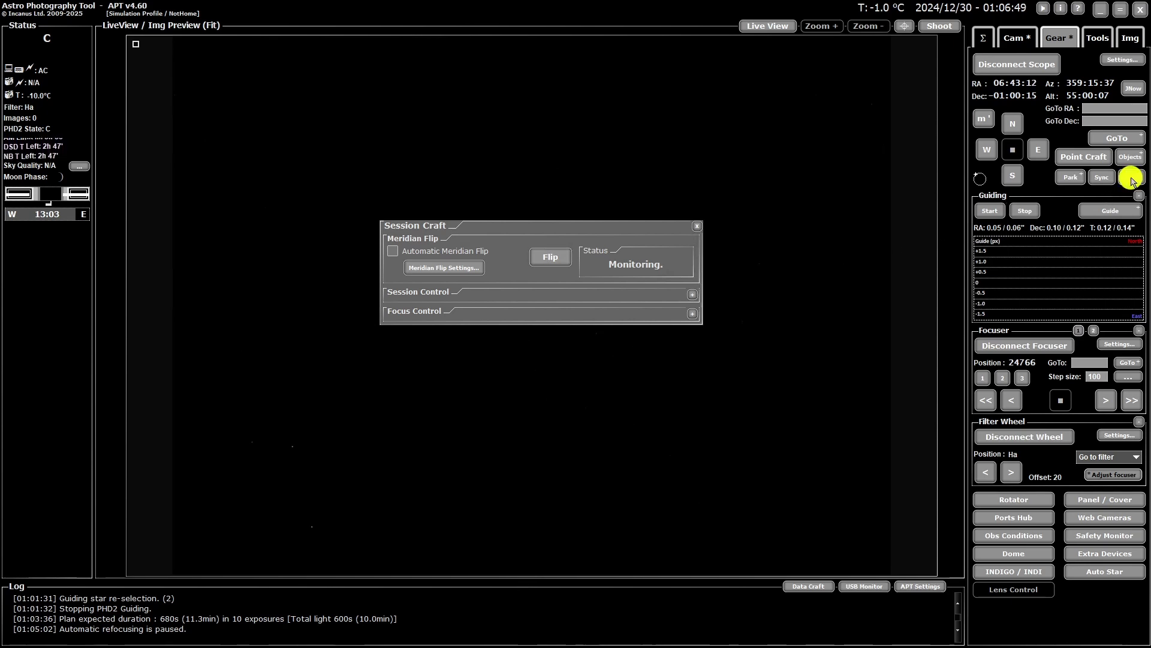
left_click(992, 211)
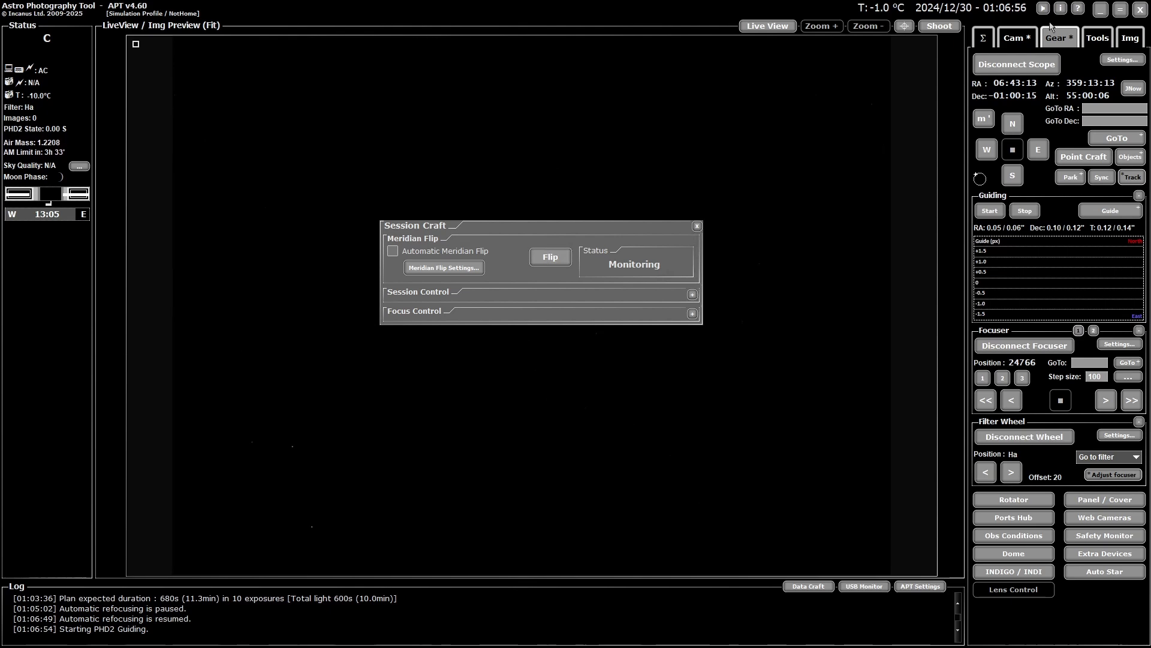
left_click(1021, 40)
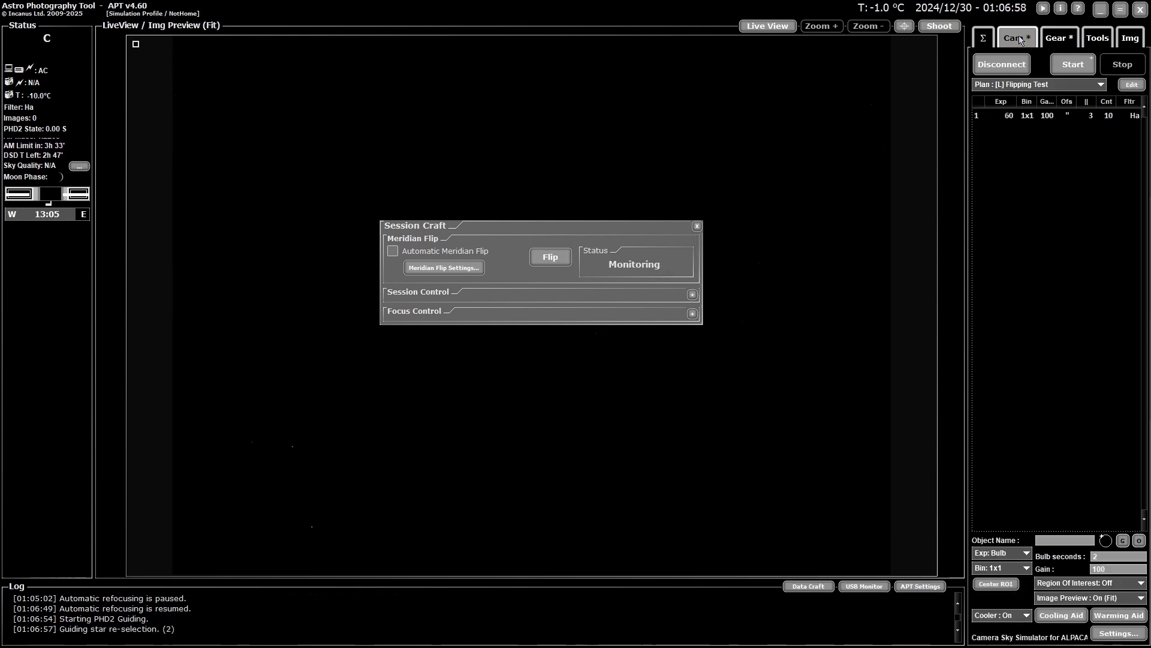
left_click(1065, 66)
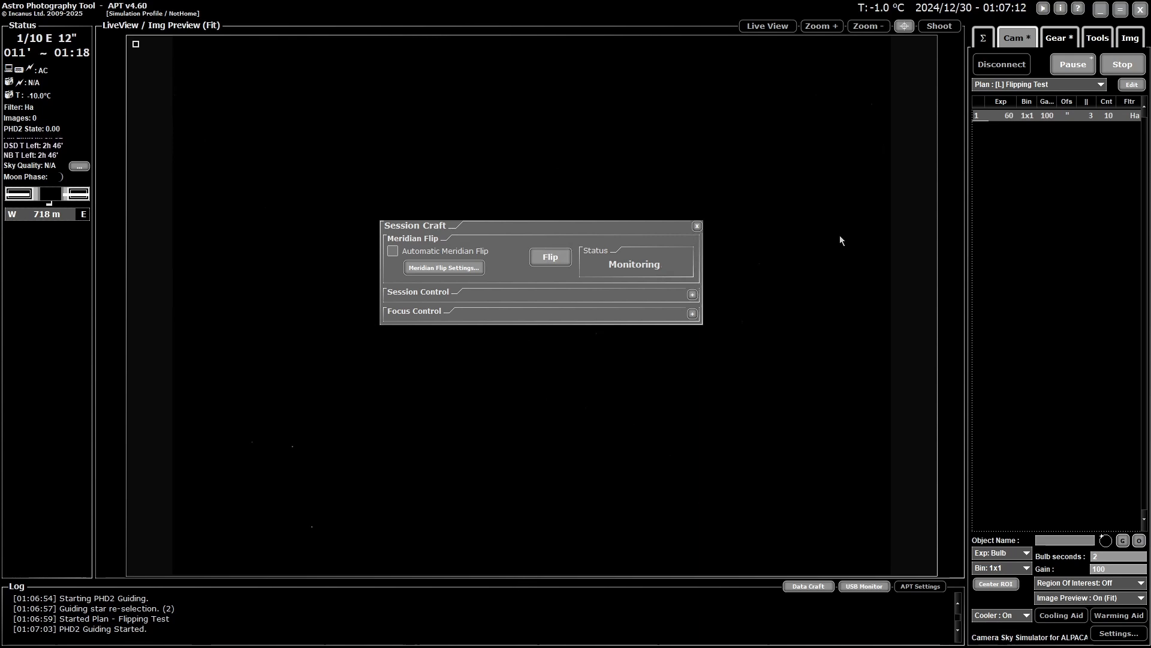
Start a manual meridian flip while the plan is running and display the mount and guiding controls
left_click(551, 259)
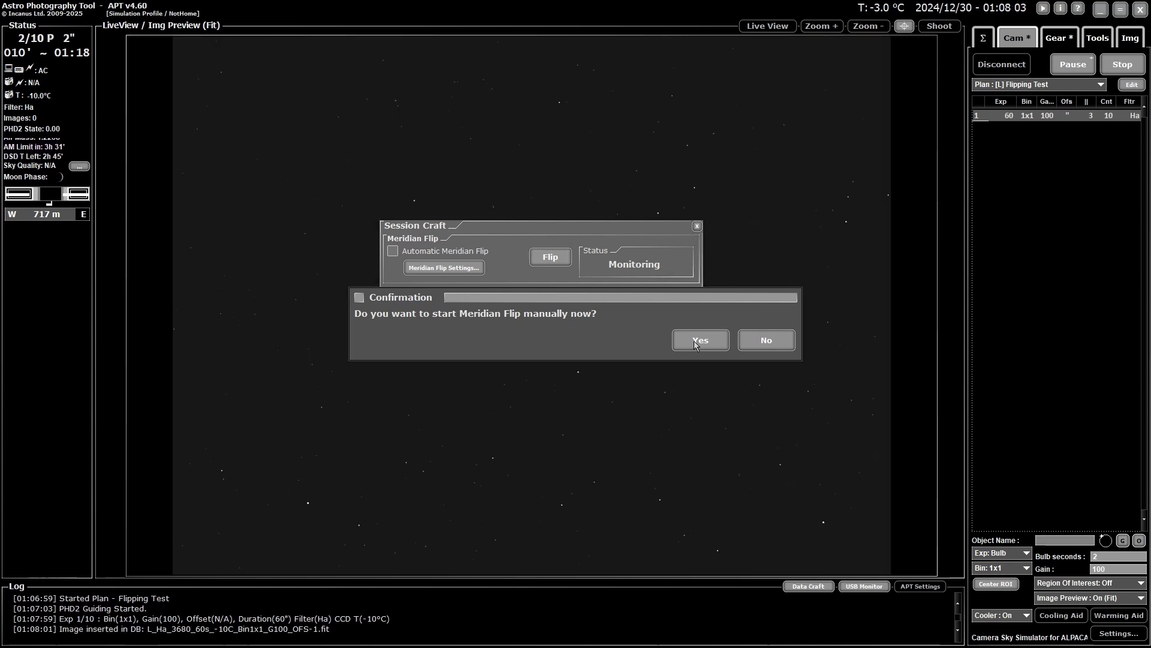
left_click(696, 344)
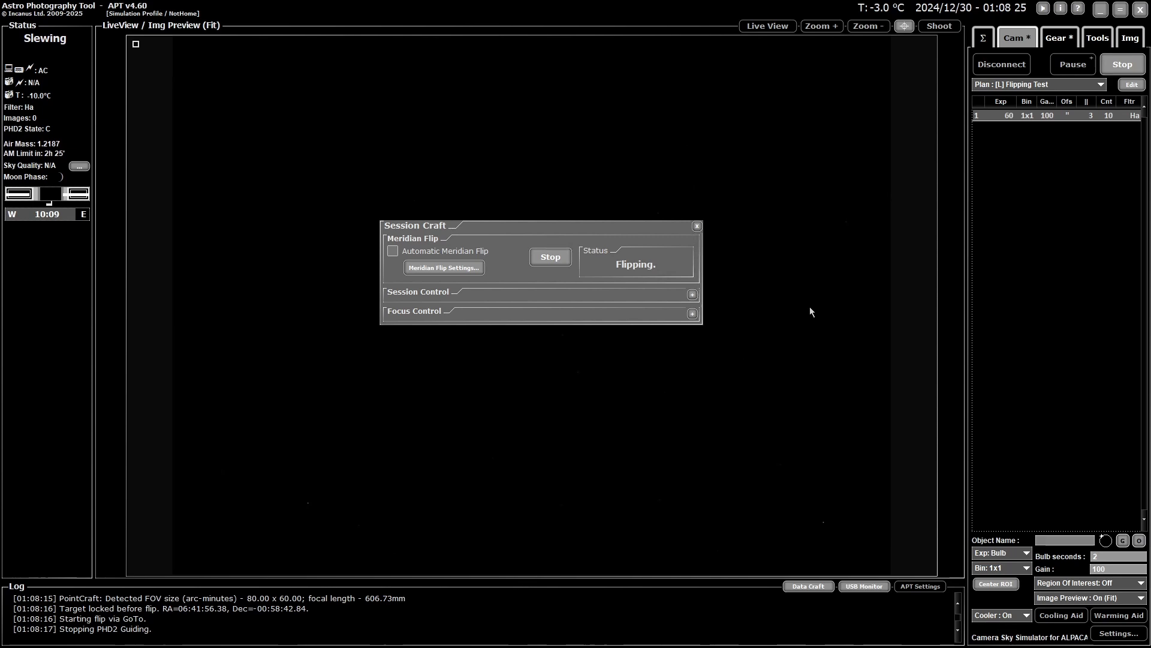
left_click(1056, 40)
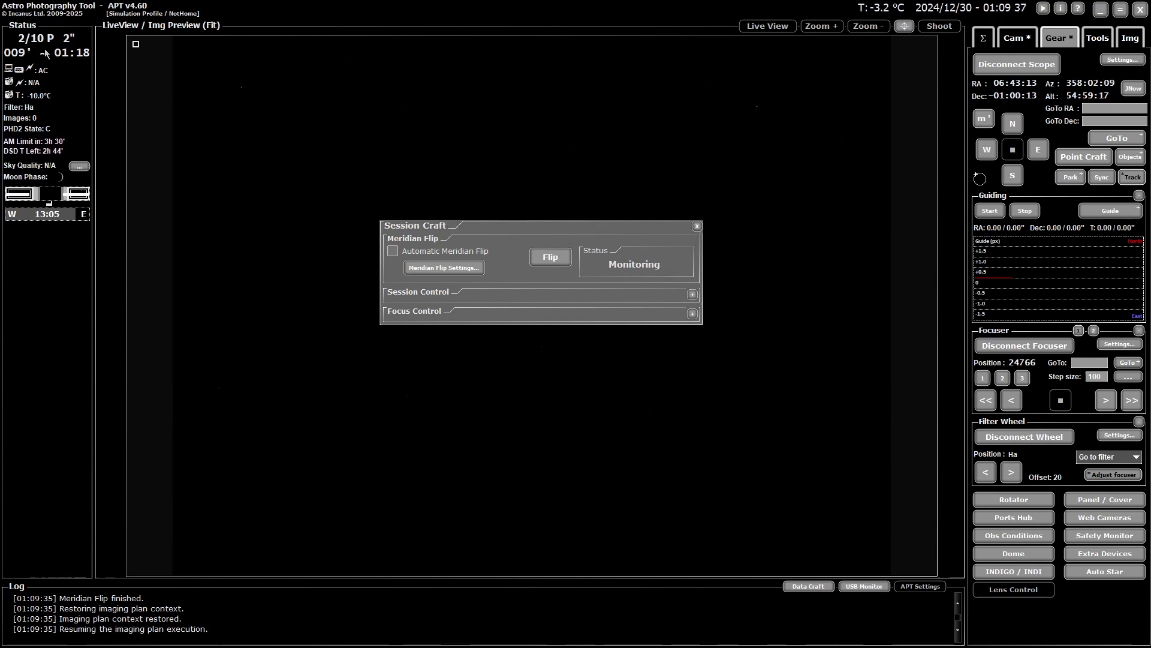
Examine the log entries of the meridian flip in a vertically enlarged window, and return the window to full screen
left_click_drag(125, 73, 181, 123)
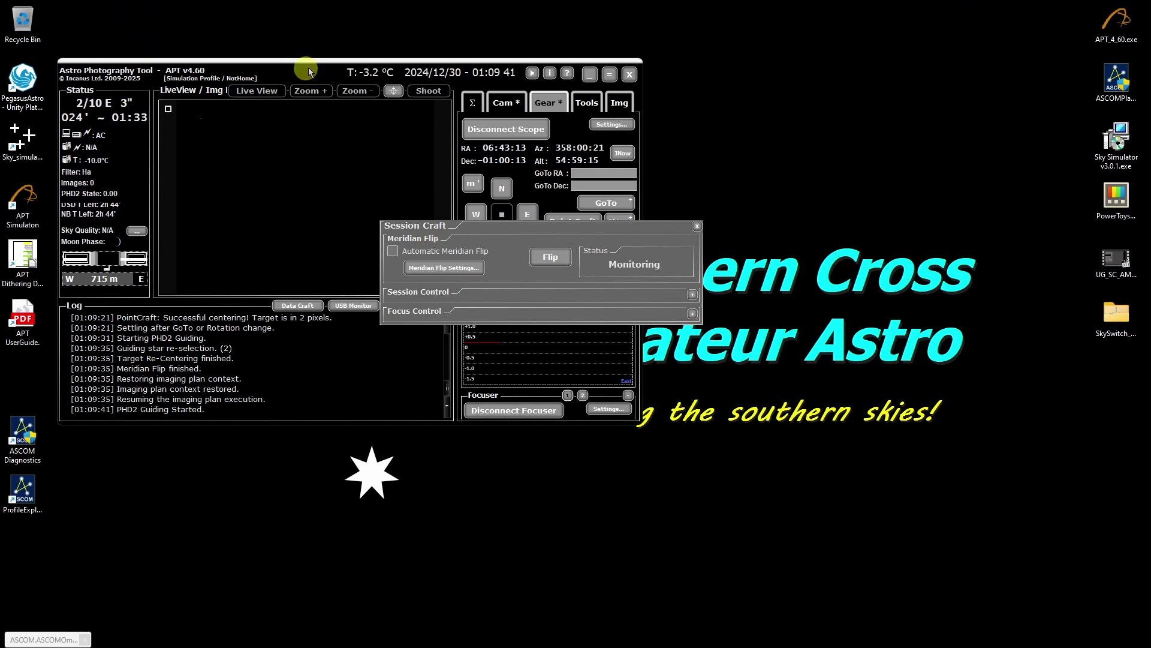
double_click(316, 62)
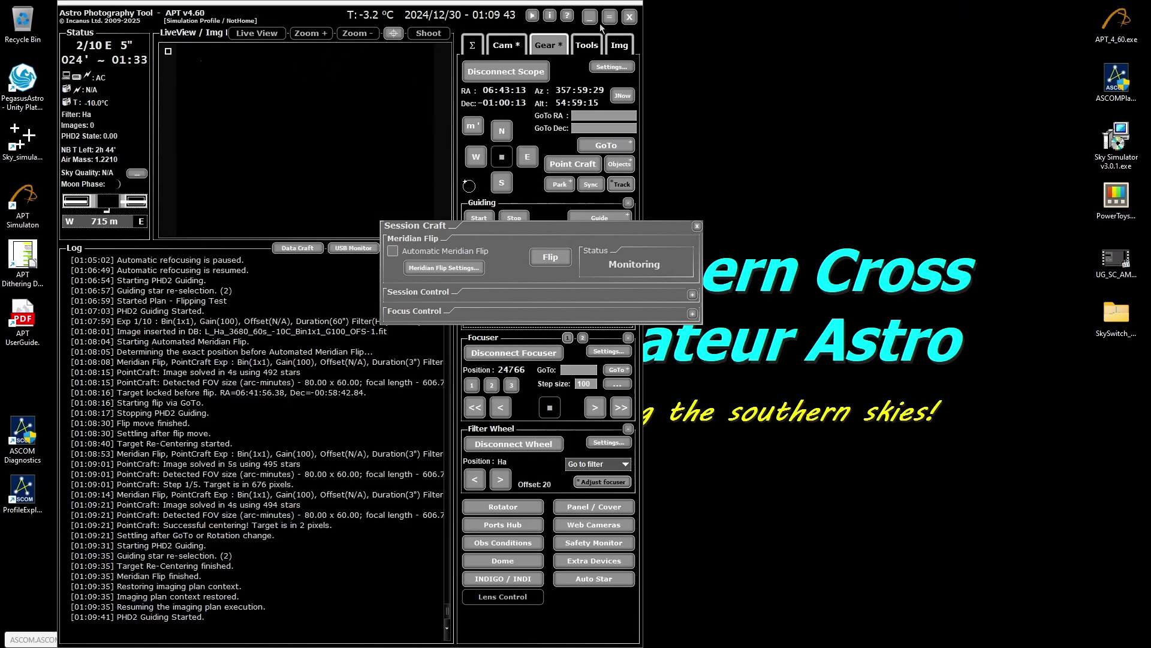
left_click(606, 22)
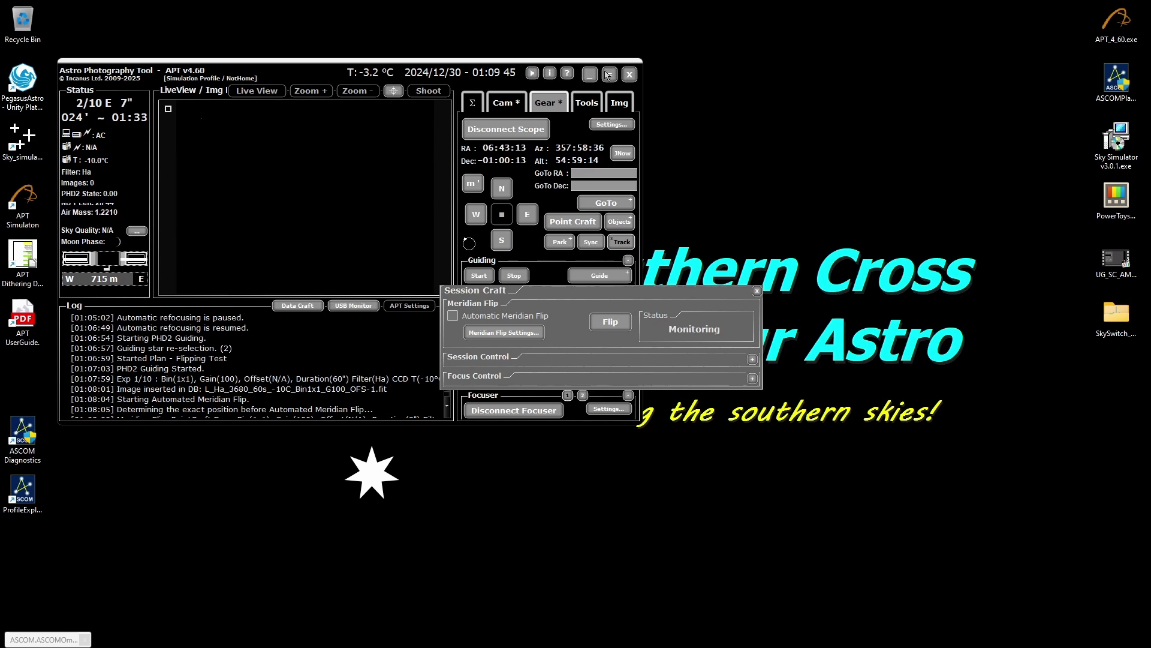
left_click(607, 75)
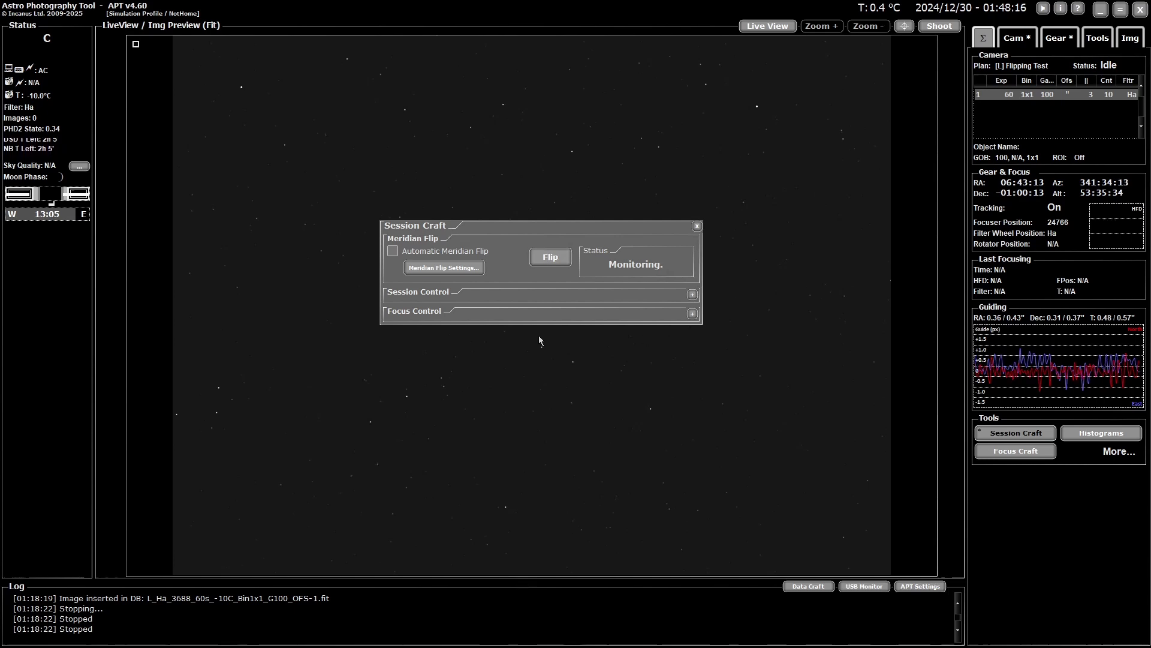
In the Meridian Flip Settings, set Flip Moment to 5 minutes and Delay Flip Move to 10 minutes
left_click(461, 273)
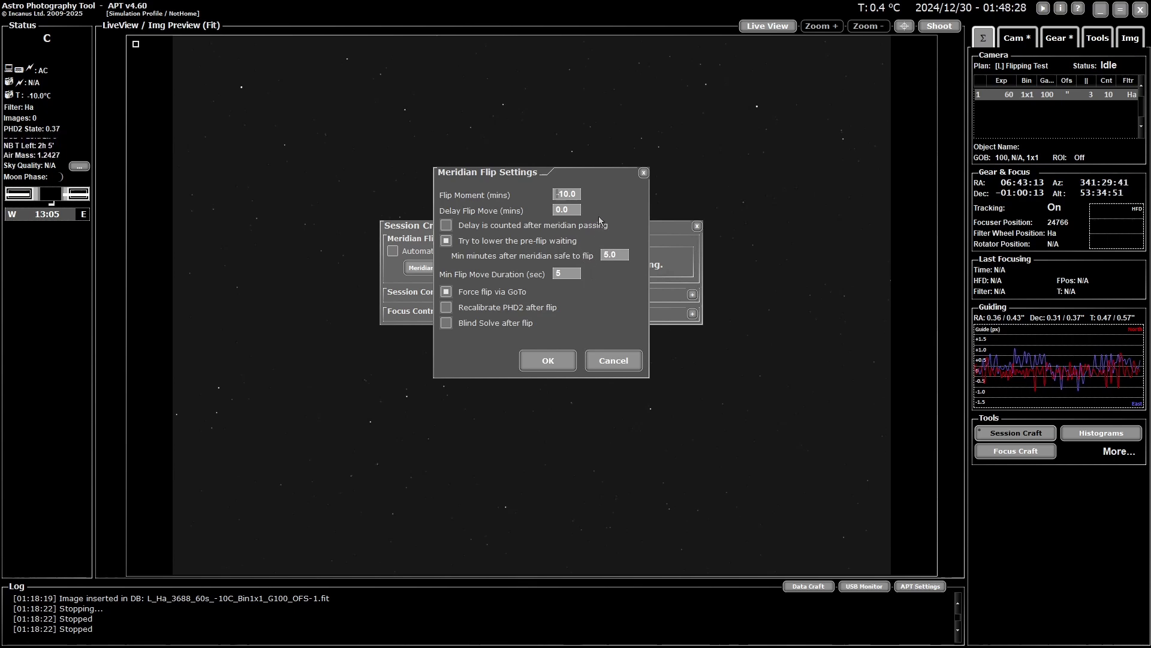
left_click_drag(574, 190, 545, 190)
type("5")
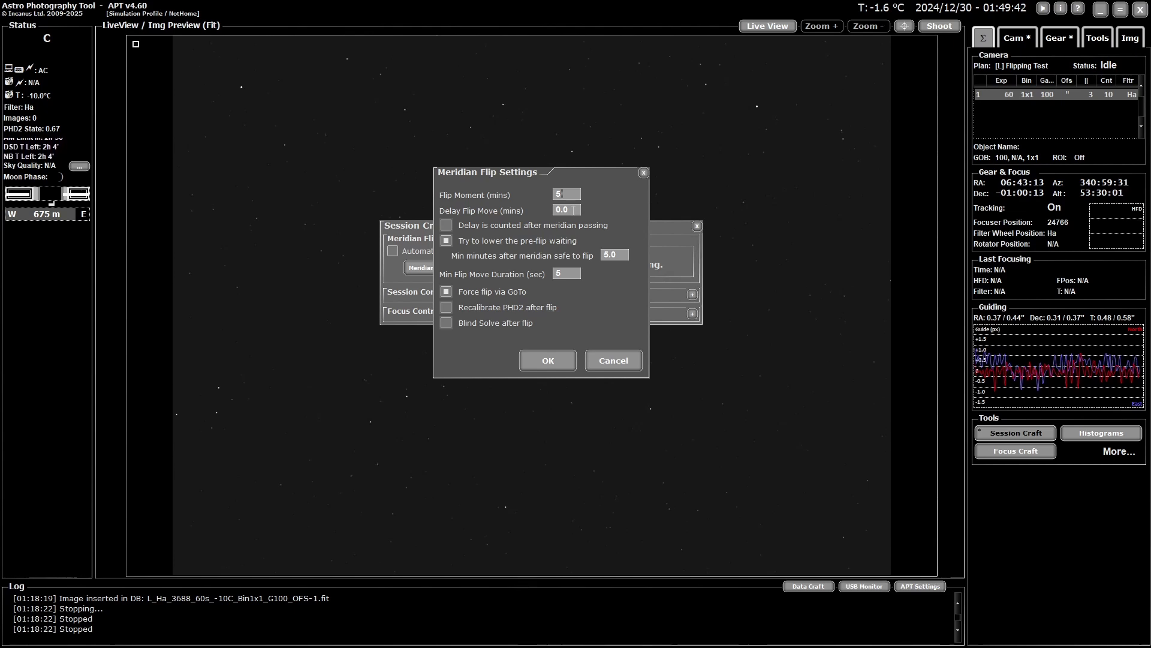
double_click(557, 209)
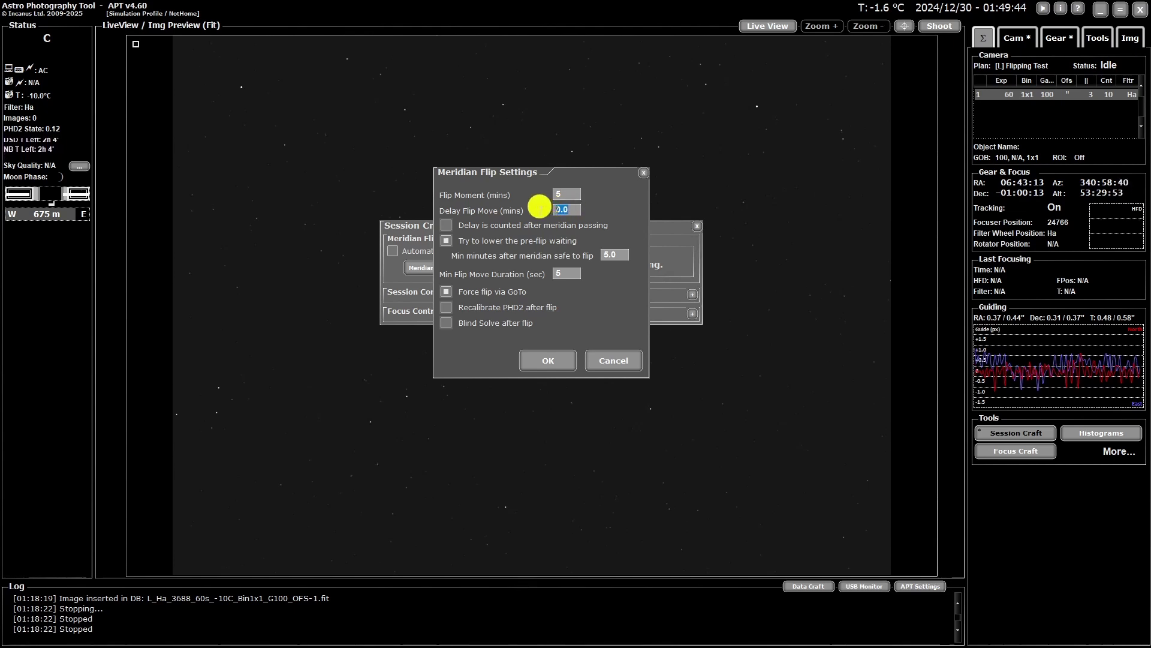
type("10")
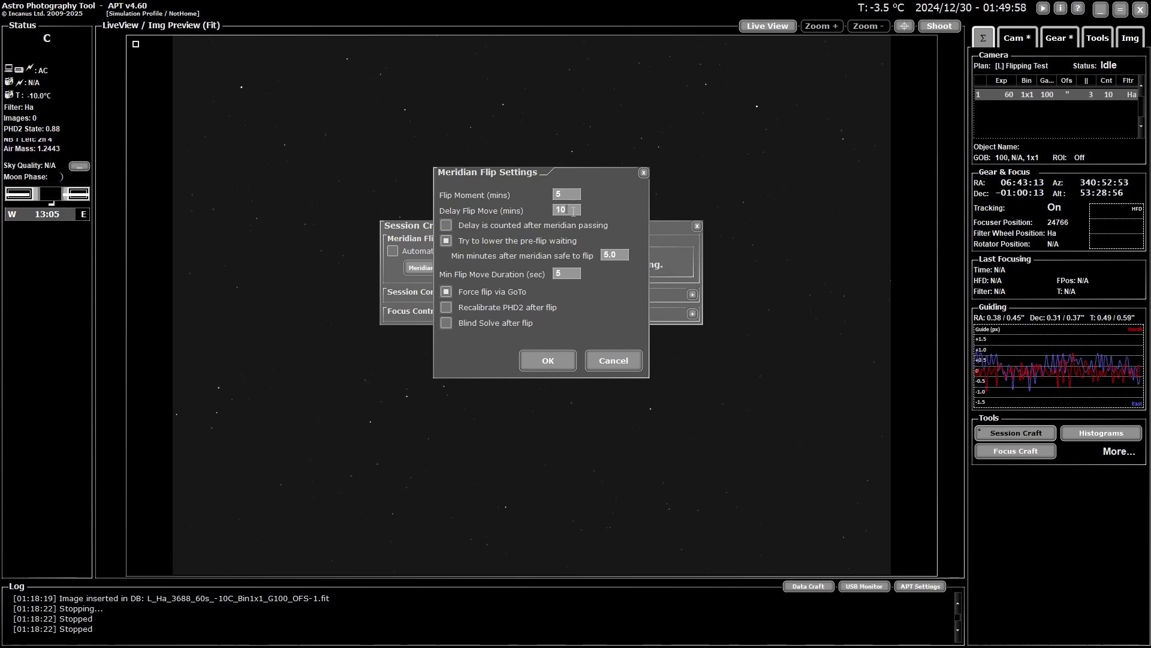
Set Delay Flip Move to 5 minutes and enable counting the delay after meridian passing
left_click_drag(573, 210, 540, 209)
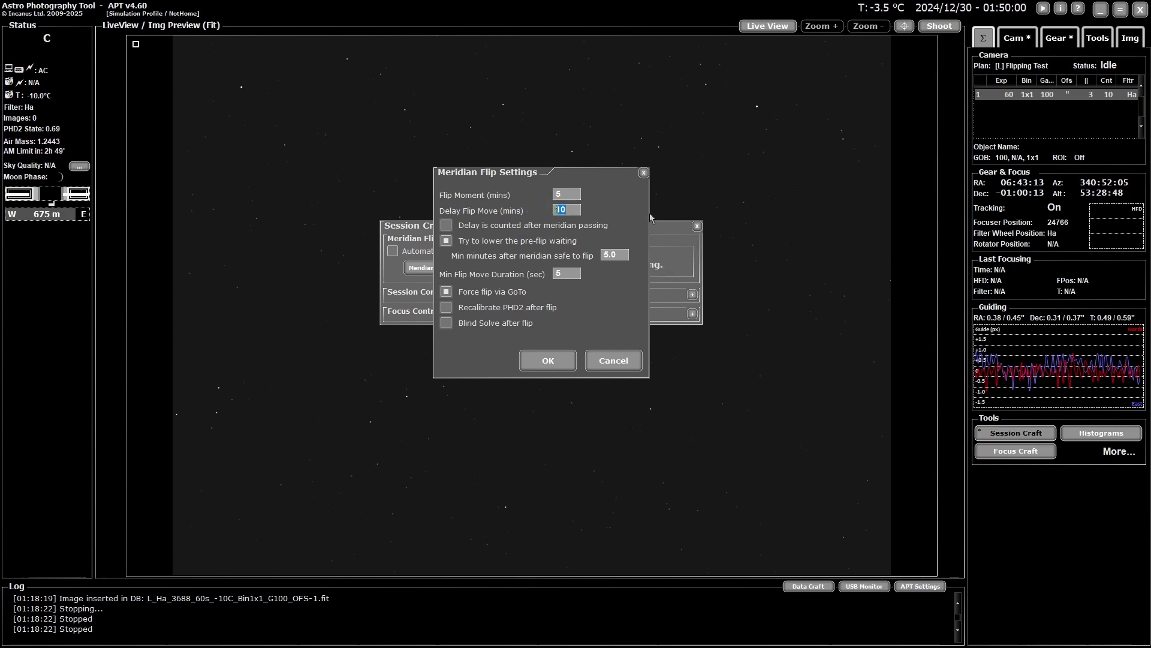
type("5")
left_click(446, 225)
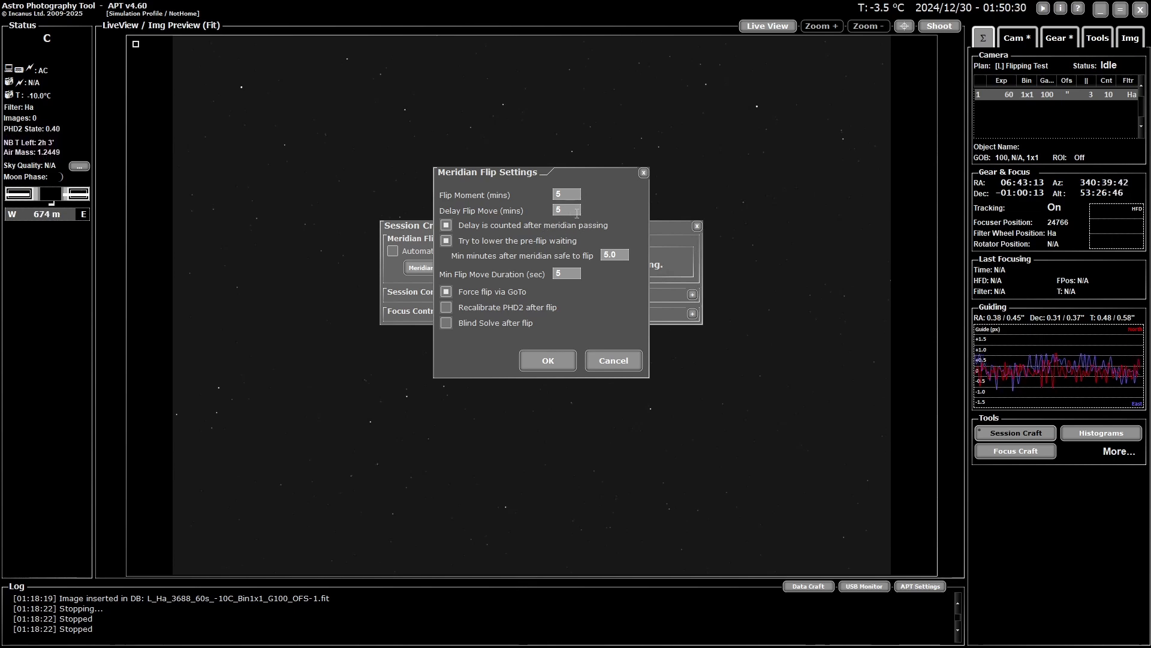
Toggle the option that counts the delay after meridian passing several times, leaving it off
left_click(449, 226)
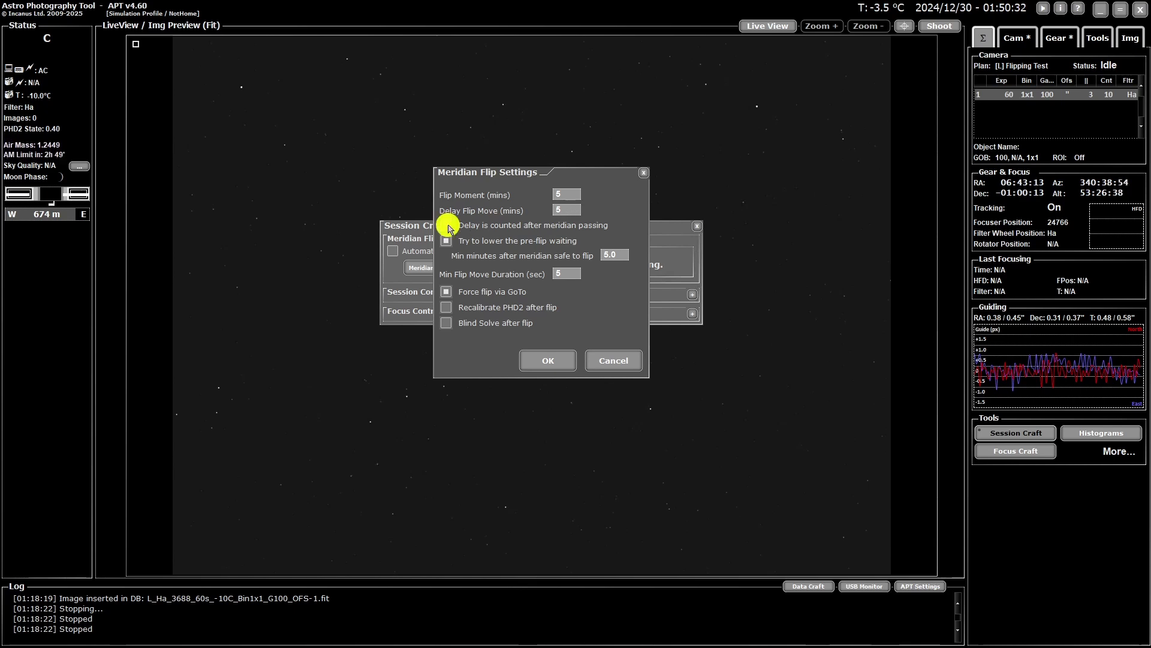
left_click(446, 225)
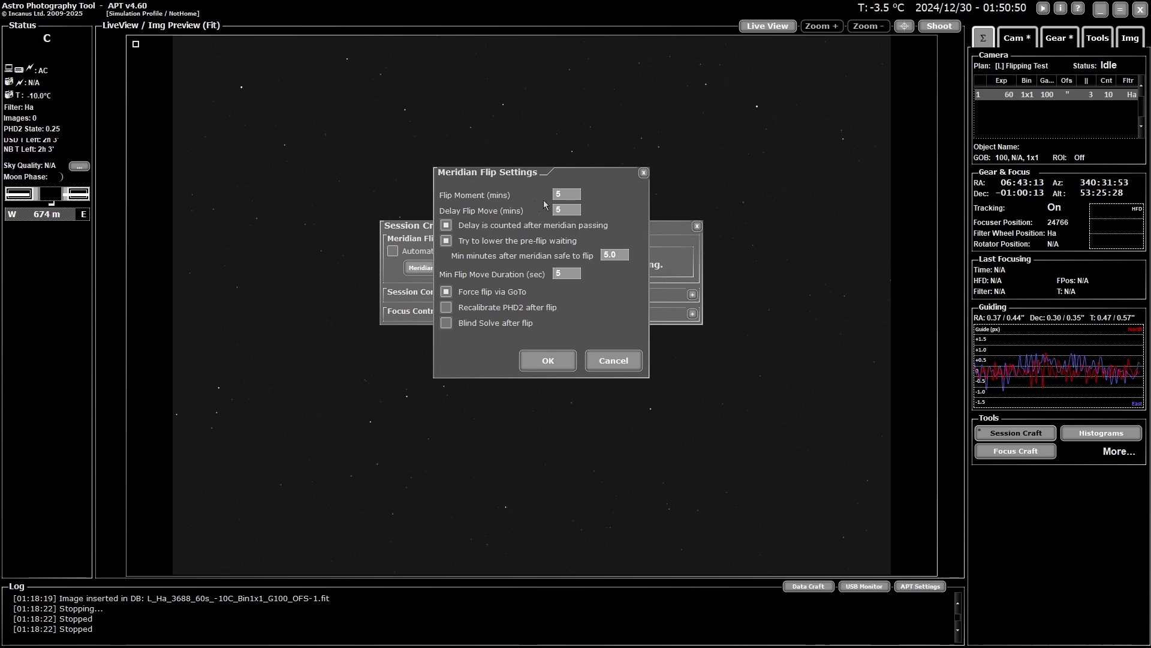
left_click(447, 226)
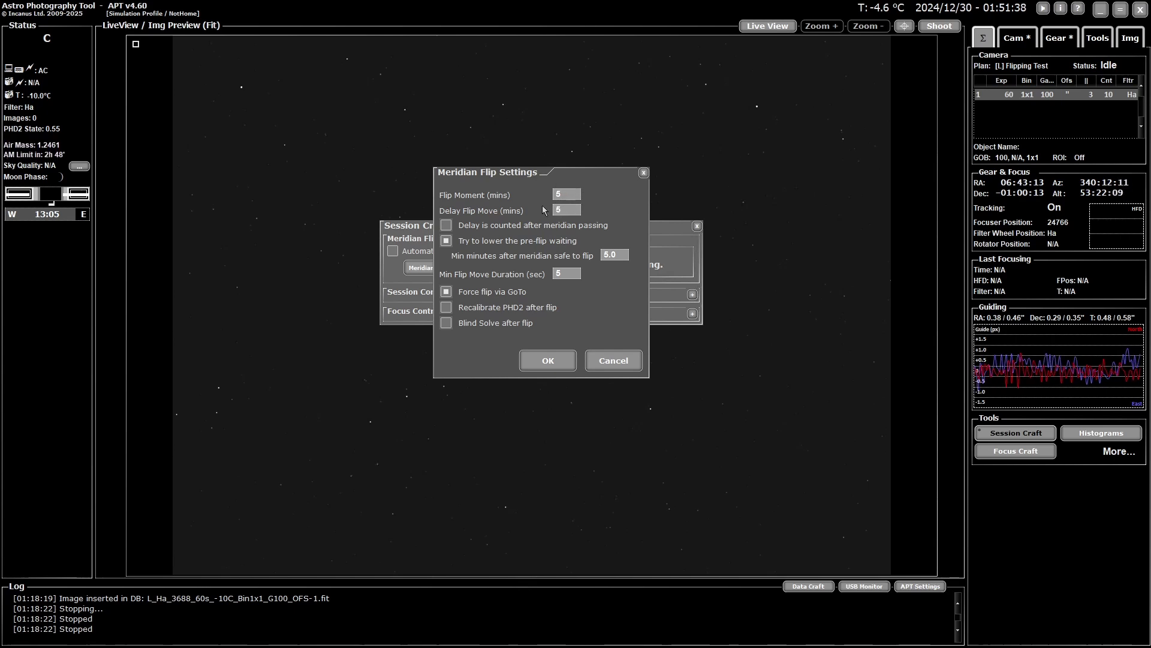
left_click(447, 226)
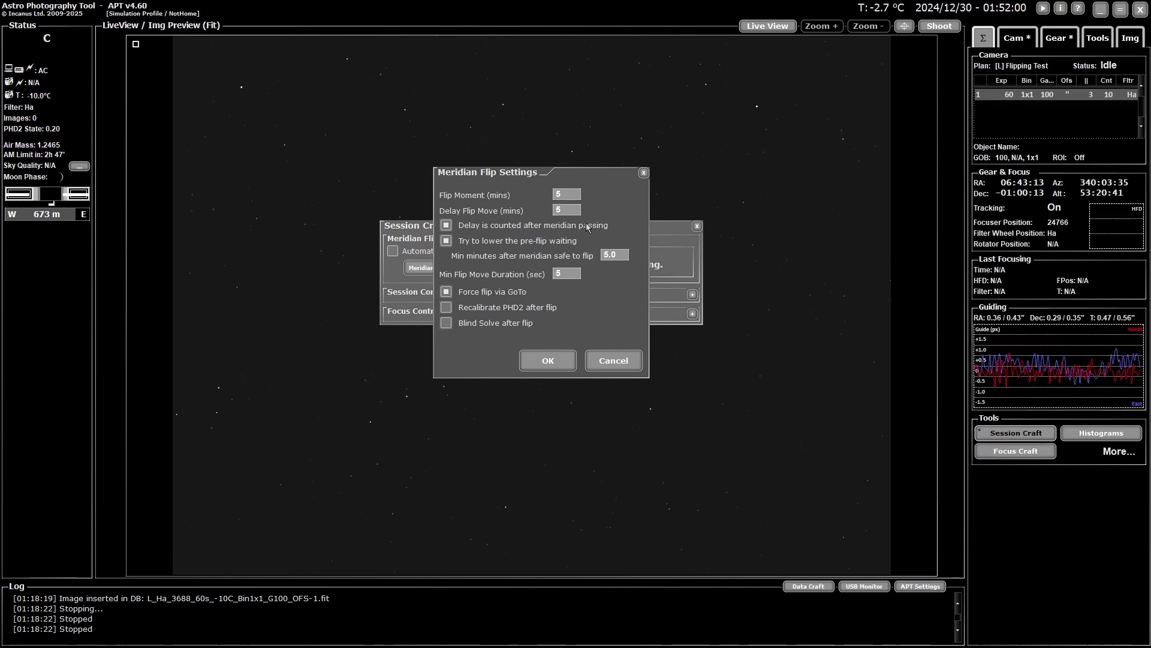
left_click(446, 226)
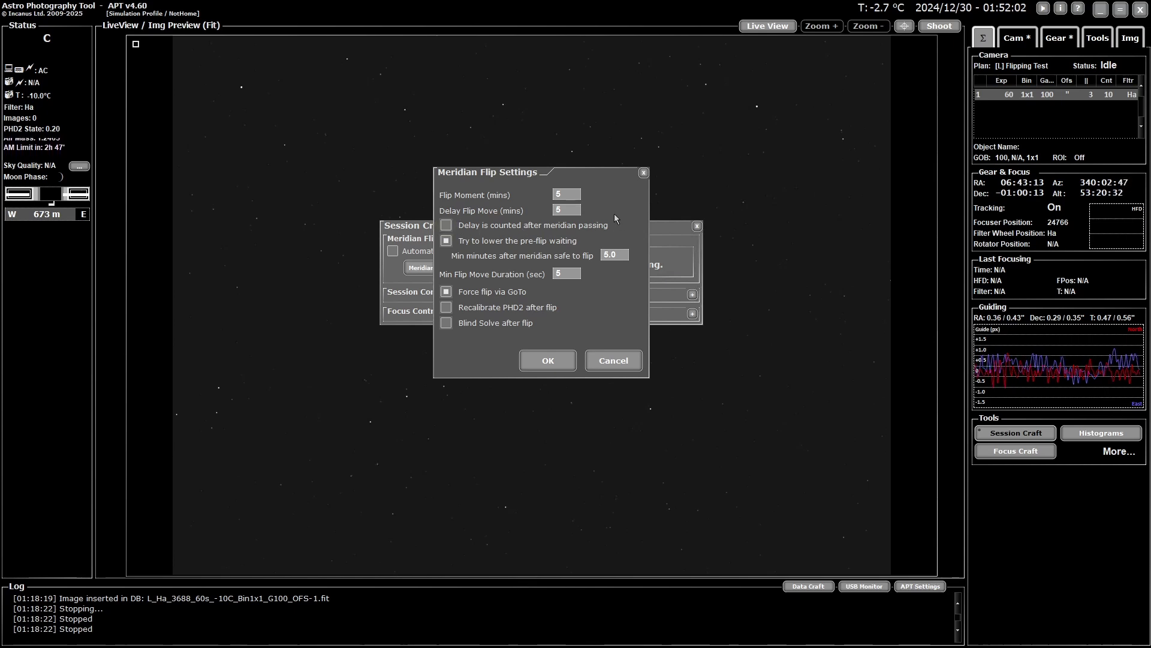
Set Delay Flip Move to 0 minutes and Flip Moment to -15 minutes
double_click(566, 211)
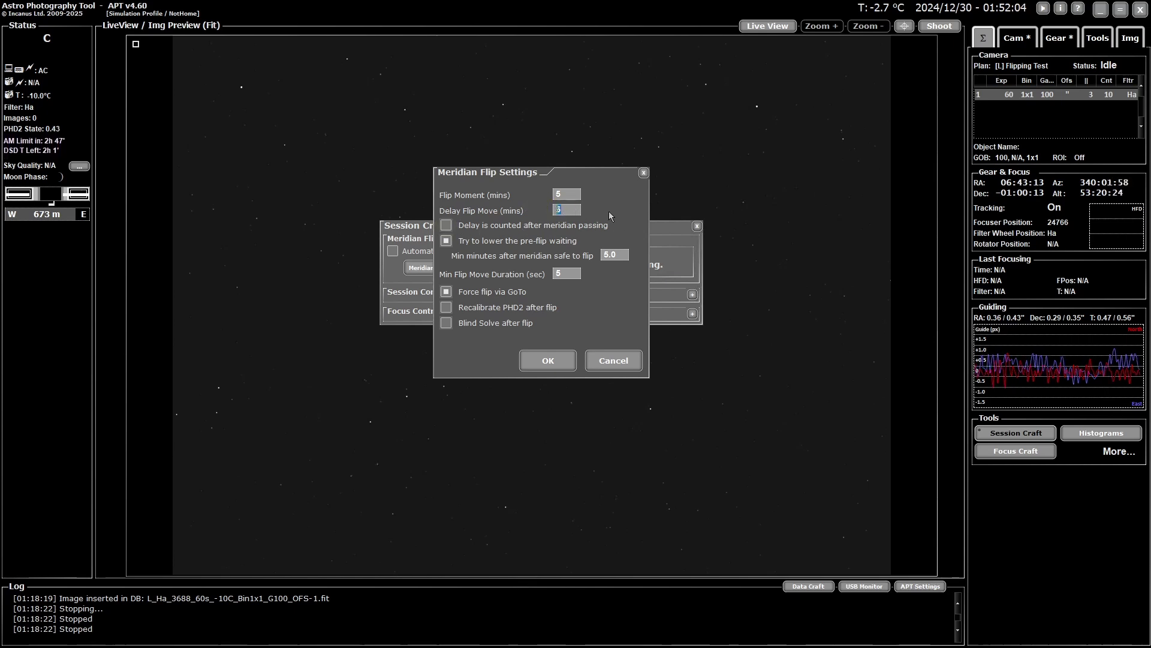
type("0")
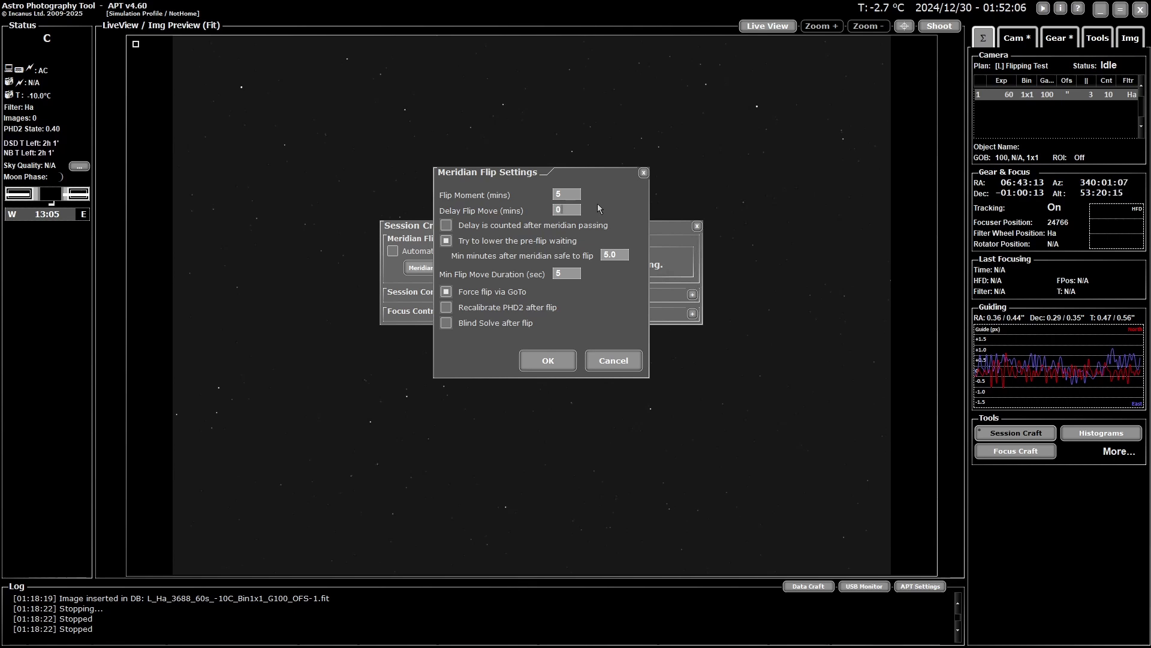
double_click(566, 195)
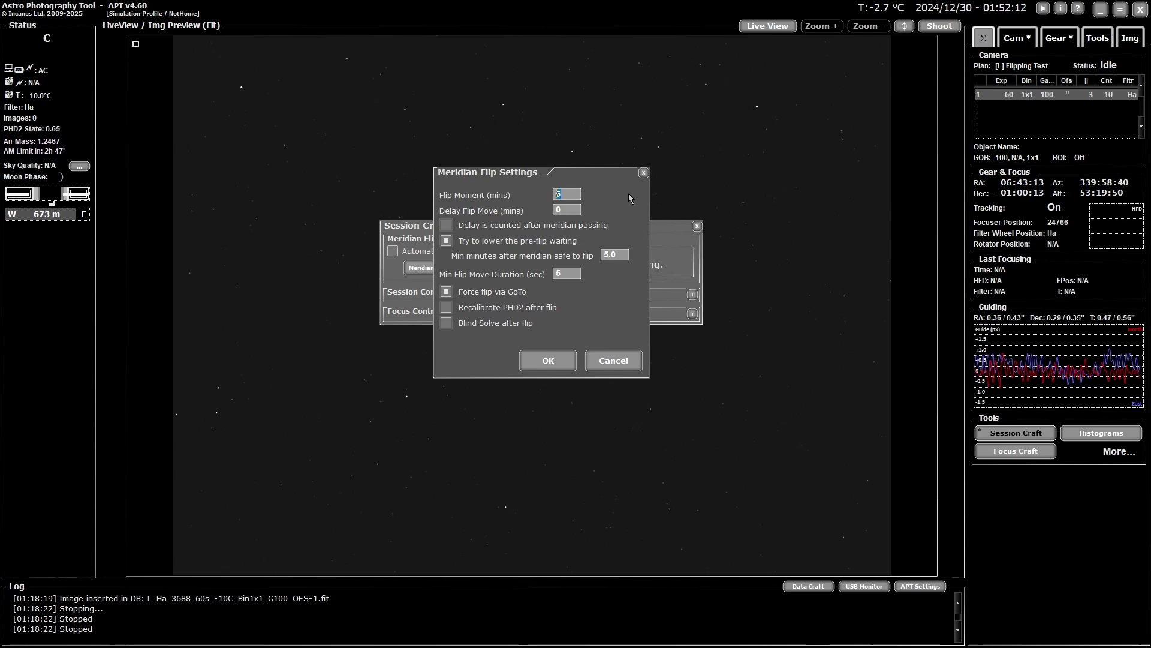
type("-15")
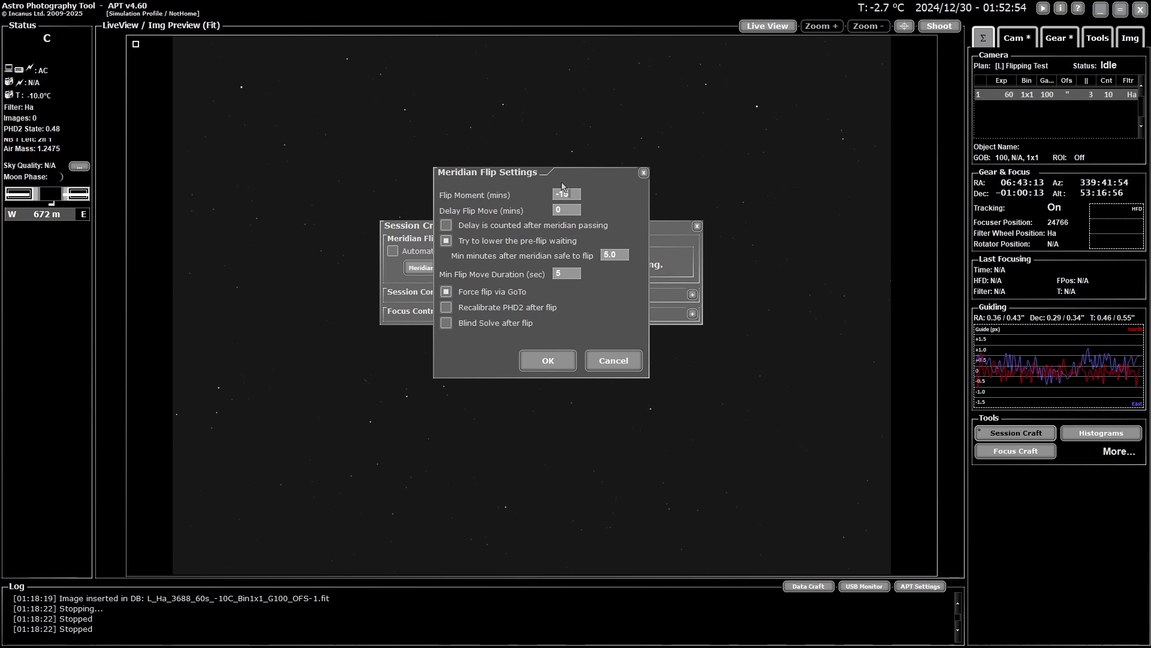
Move the Meridian Flip Settings dialog slightly and set Flip Moment to -16 minutes
mouse_move(602, 189)
left_mouse_down()
mouse_move(547, 188)
mouse_move(585, 188)
left_mouse_up()
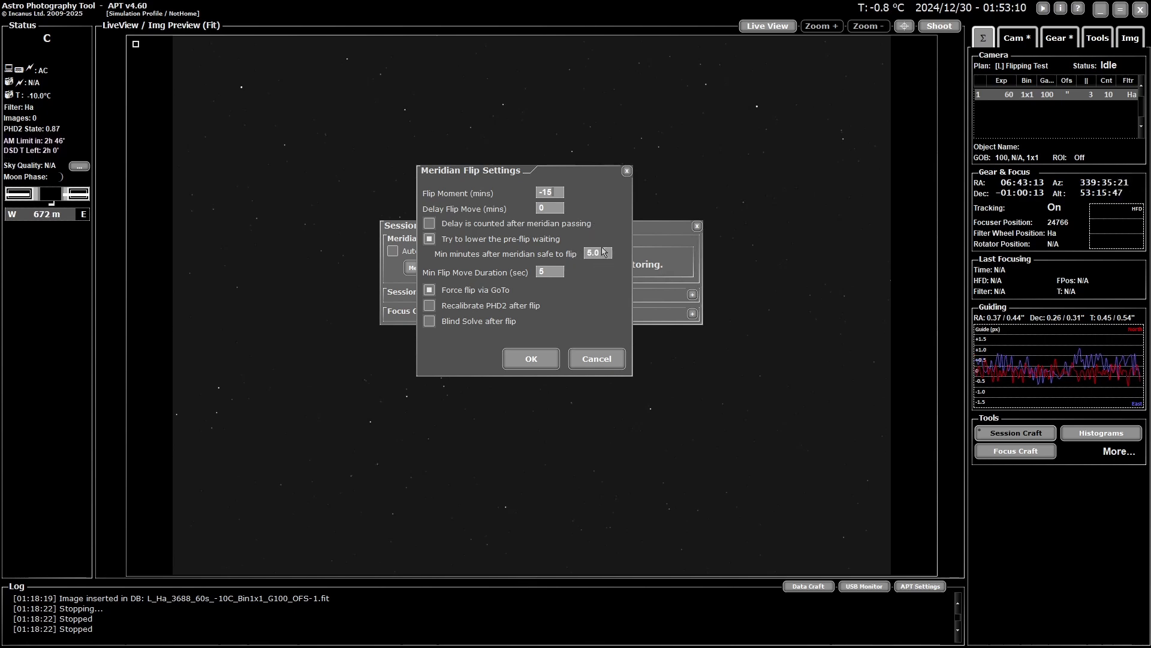
left_click(573, 188)
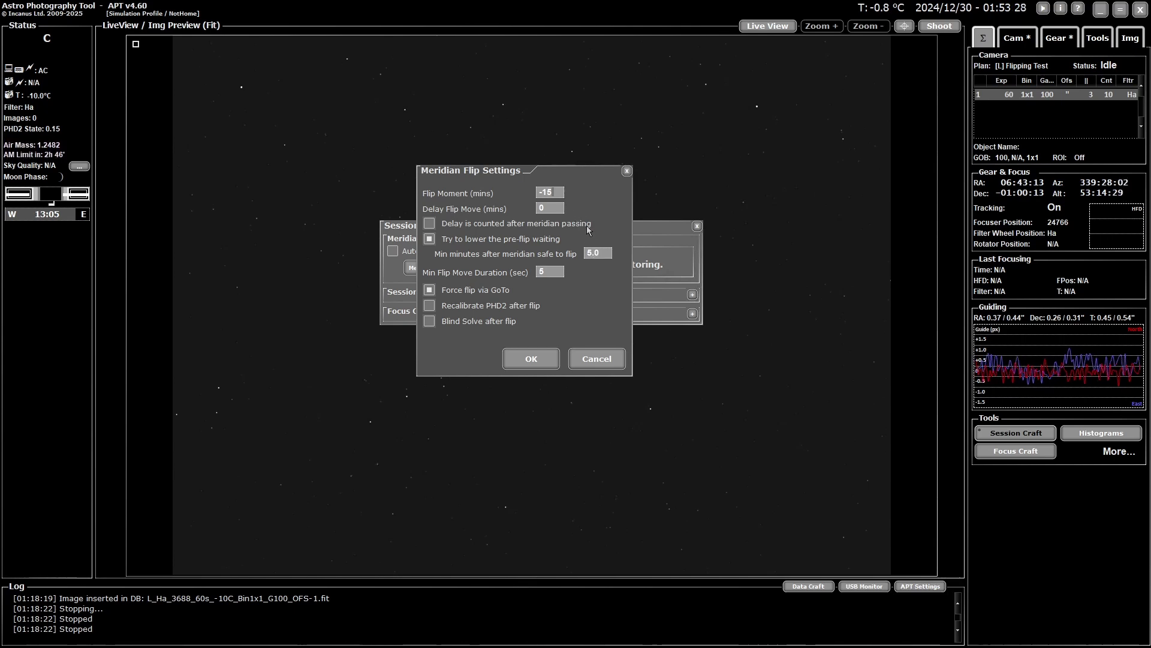
left_click(548, 193)
left_click(551, 191)
right_click(557, 192)
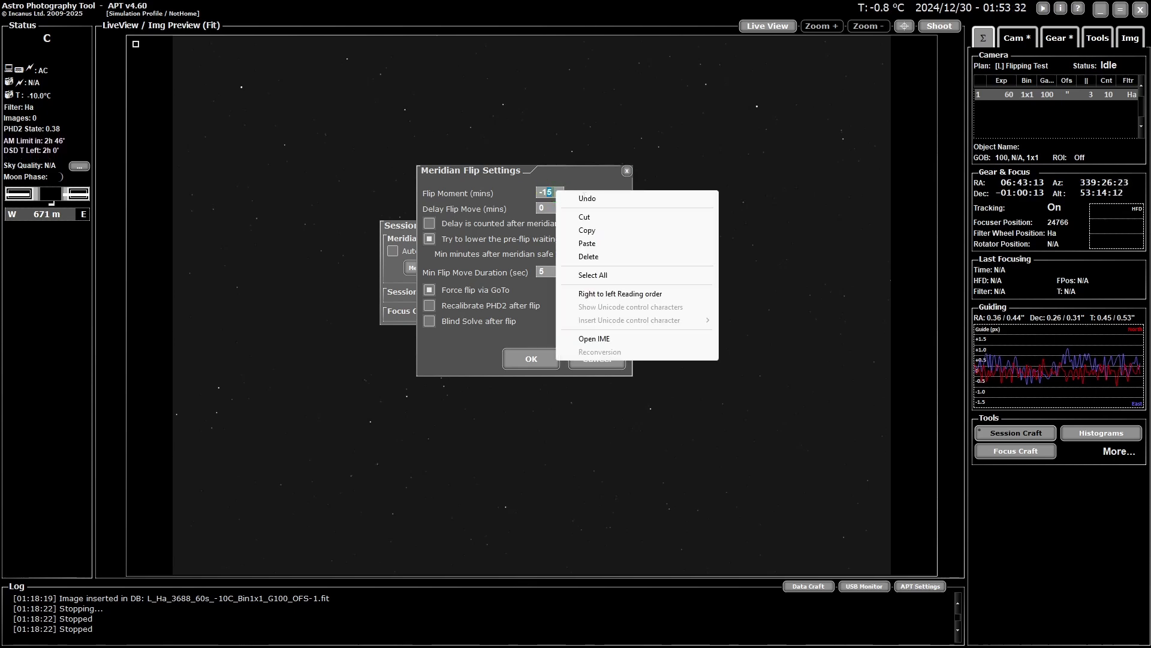
left_click(587, 181)
left_click_drag(555, 191, 540, 189)
type("-16")
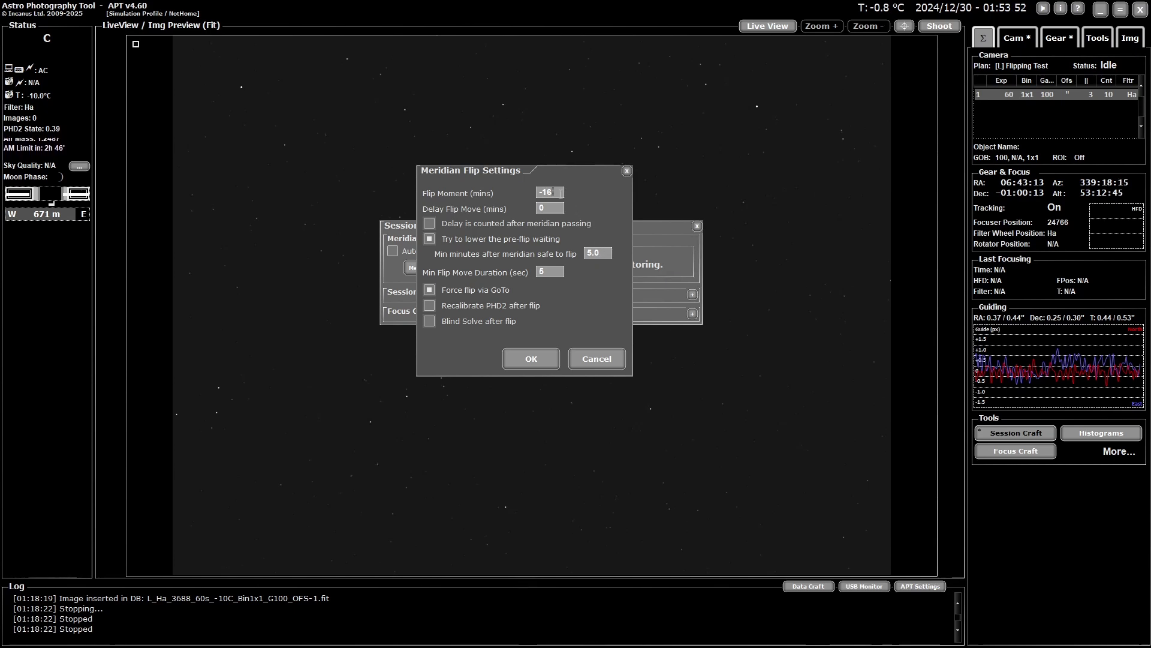
scroll(545, 189, "down", 1)
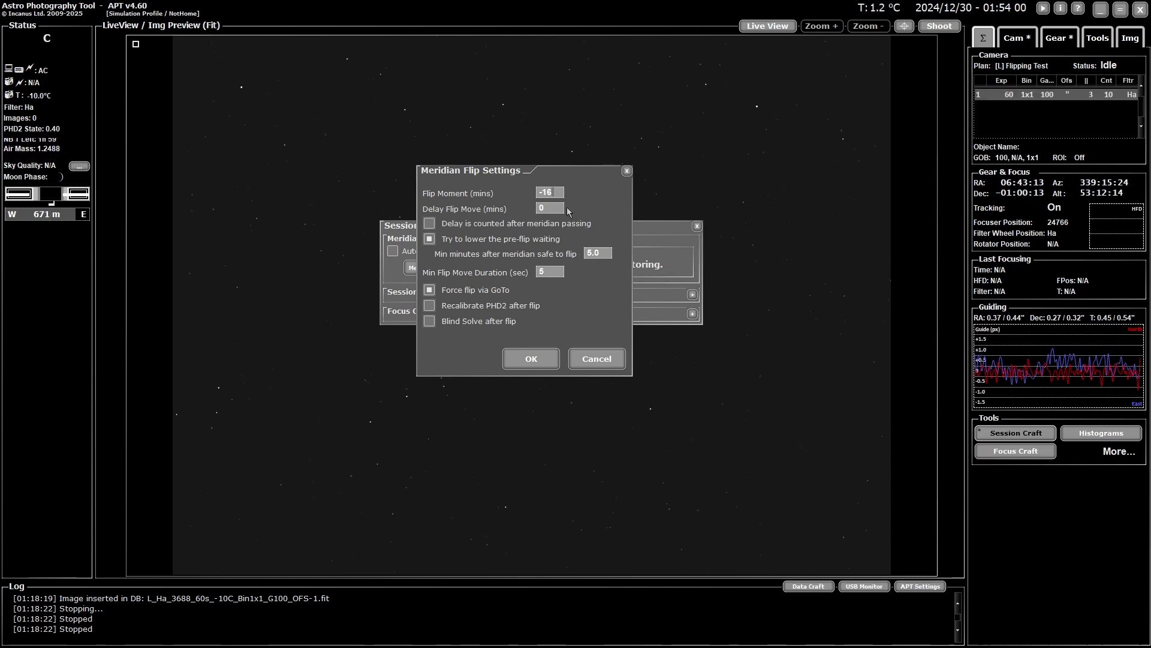
Set Flip Moment back to -15 minutes and accept the meridian flip settings
left_click(547, 192)
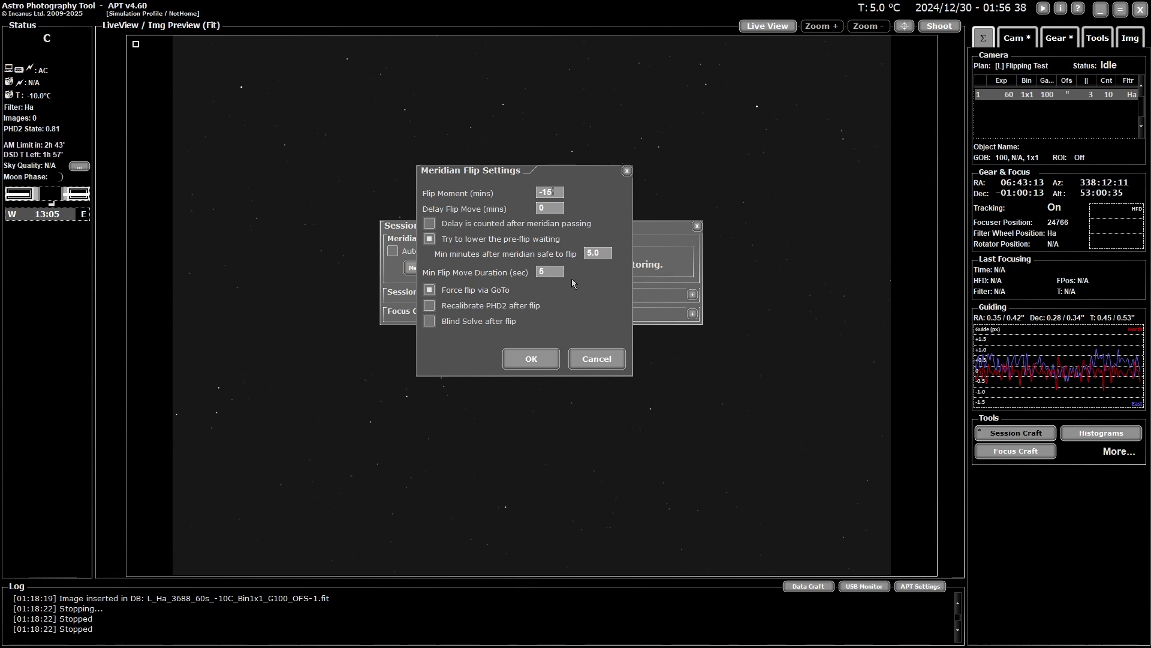
left_click(552, 309)
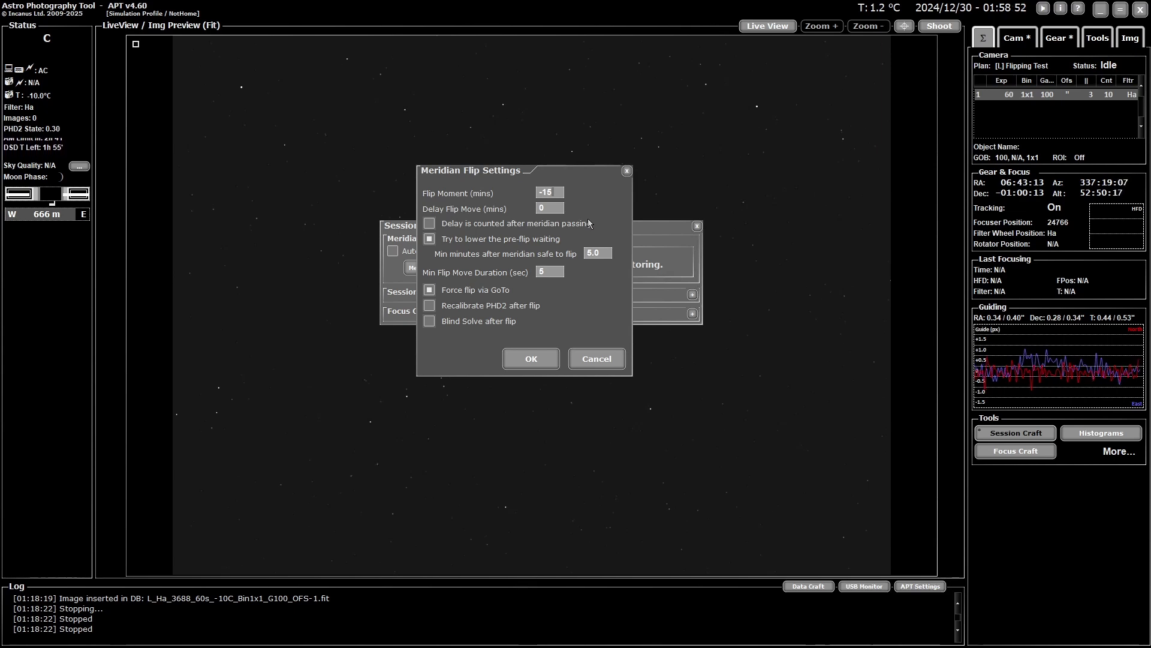
left_click(536, 358)
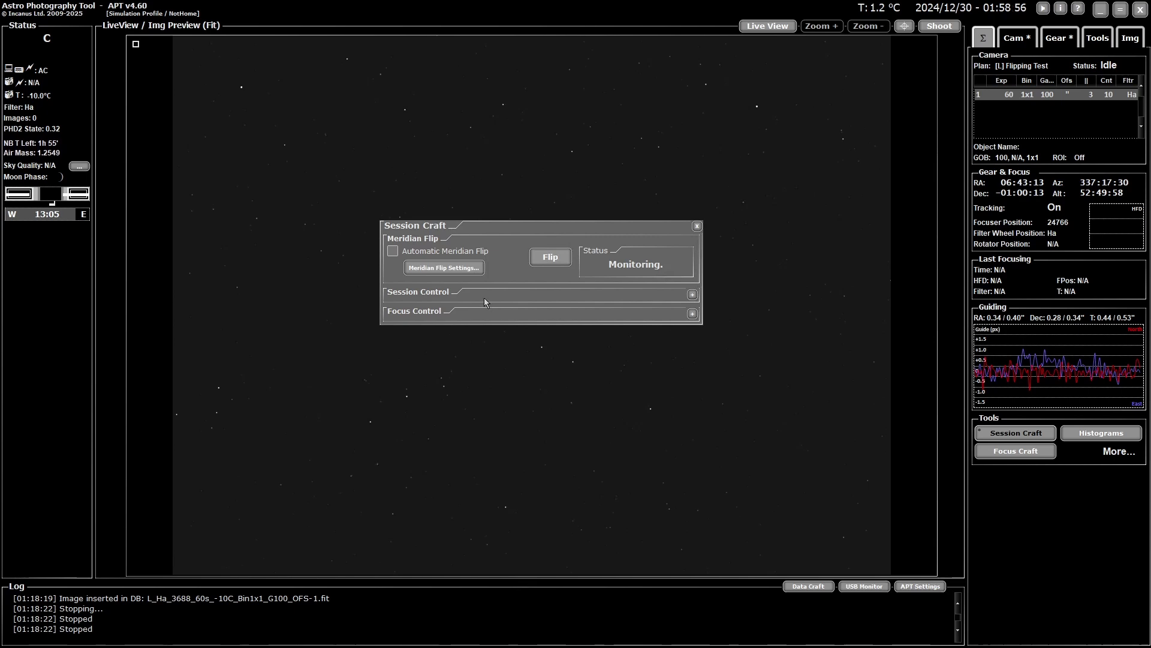
Enable Automatic Meridian Flip in Session Craft and agree to continue
left_click(393, 251)
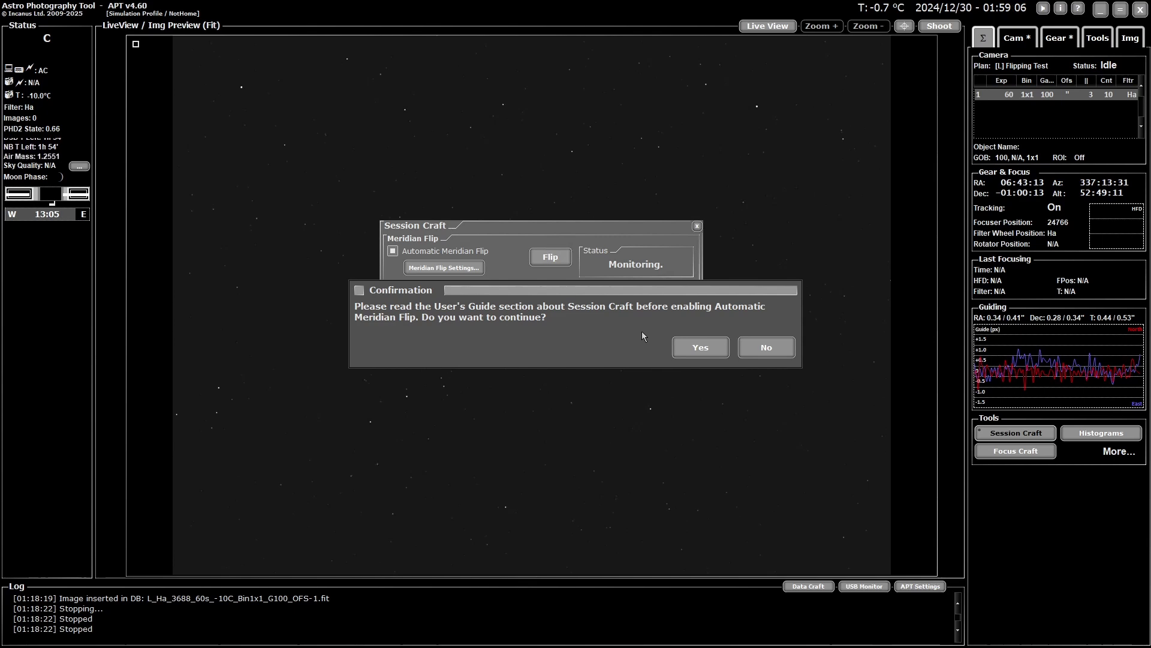
left_click(699, 347)
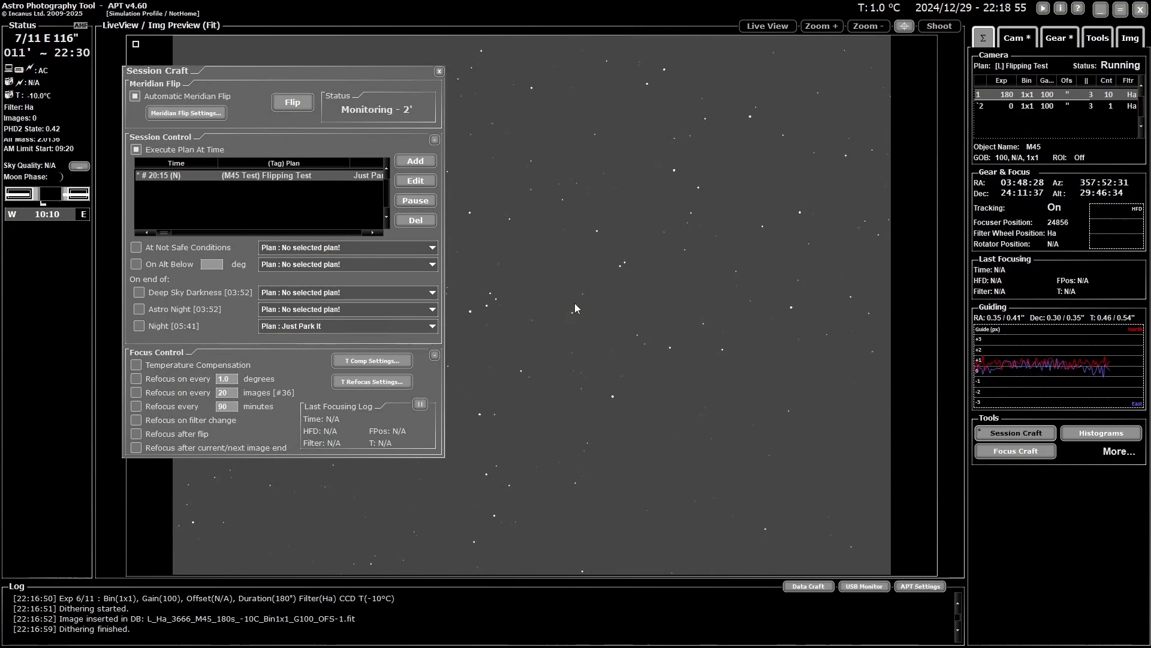
Play the recording of the M45 automatic meridian flip and examine the flip status and log entries
mouse_move(13, 622)
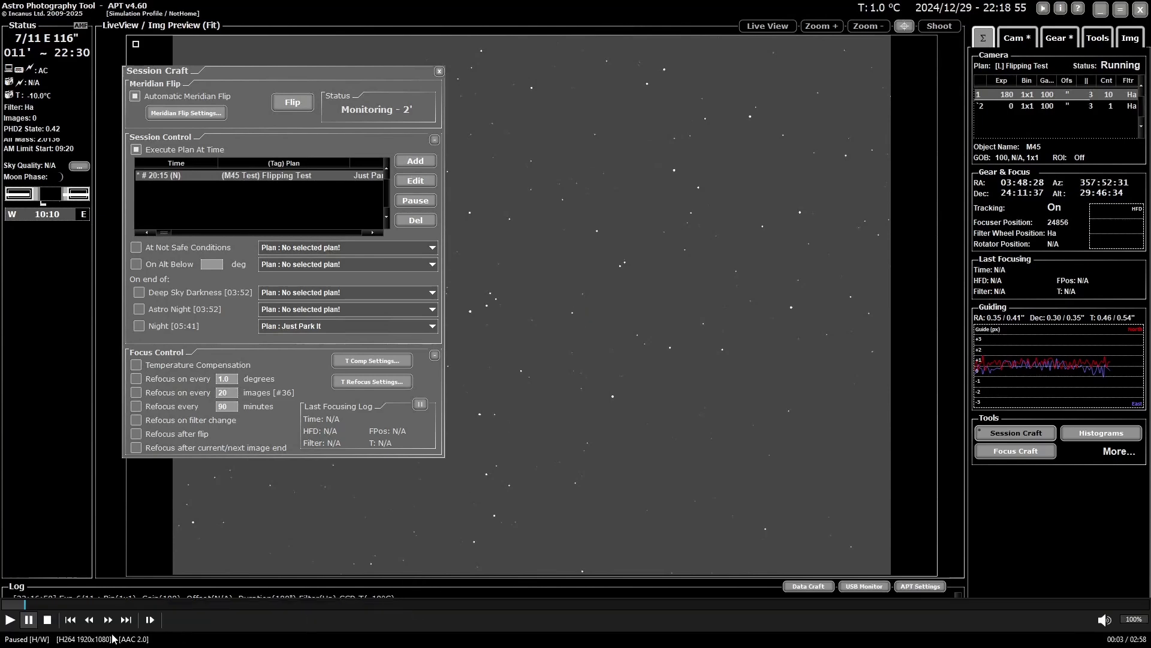
left_click(13, 622)
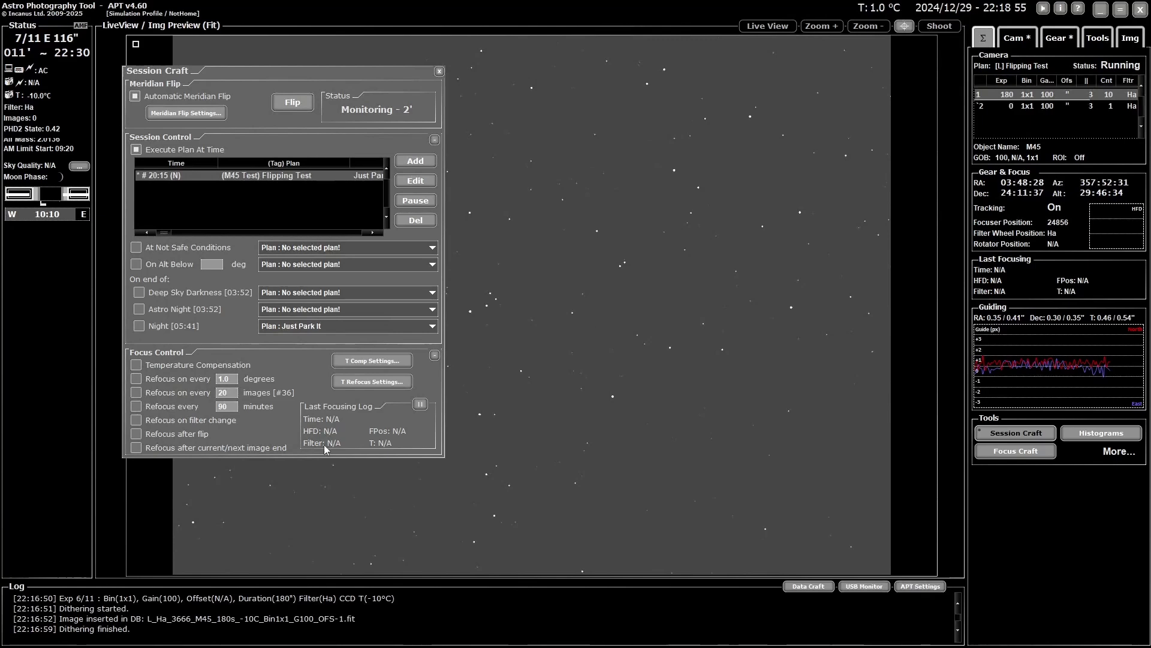
mouse_move(24, 637)
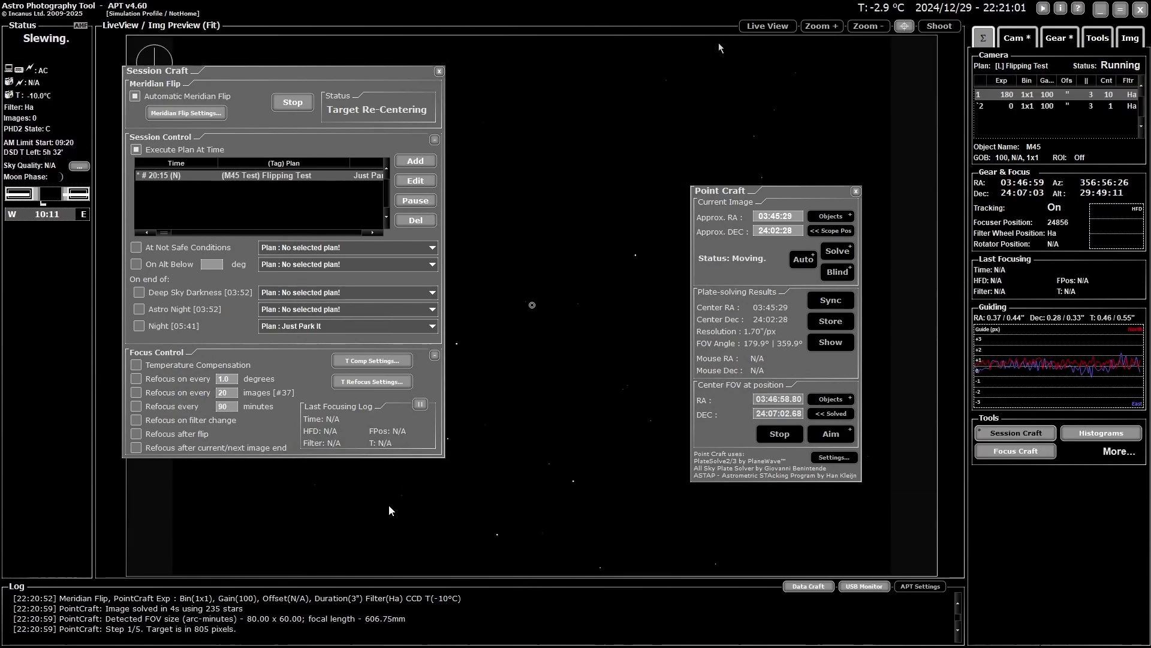
mouse_move(240, 624)
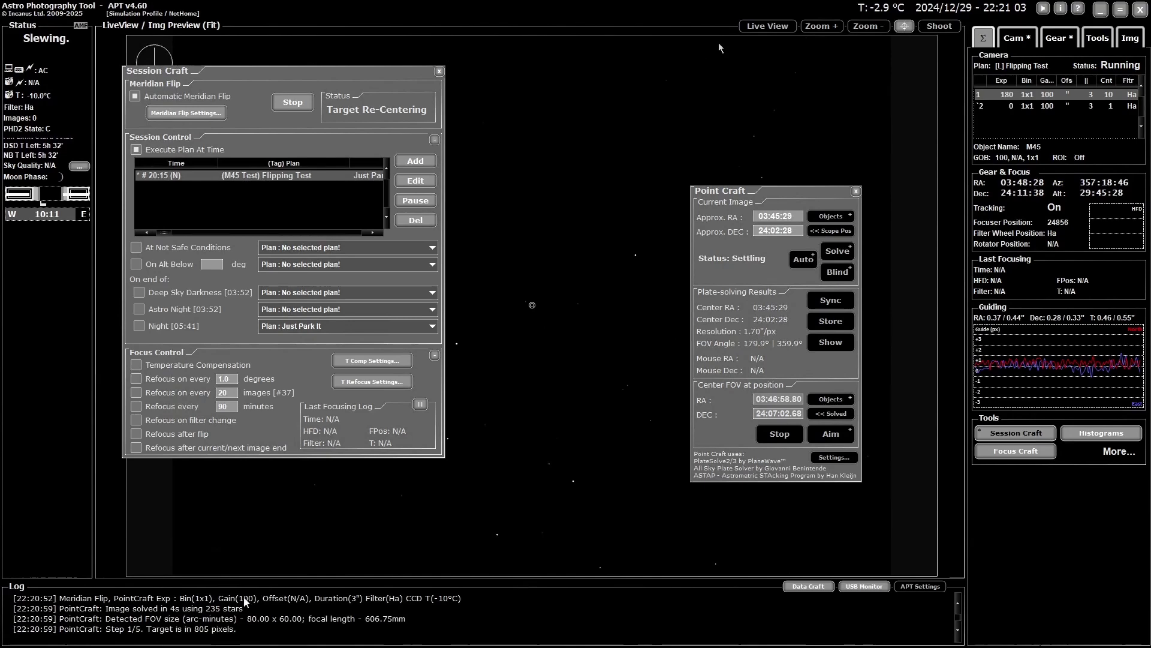